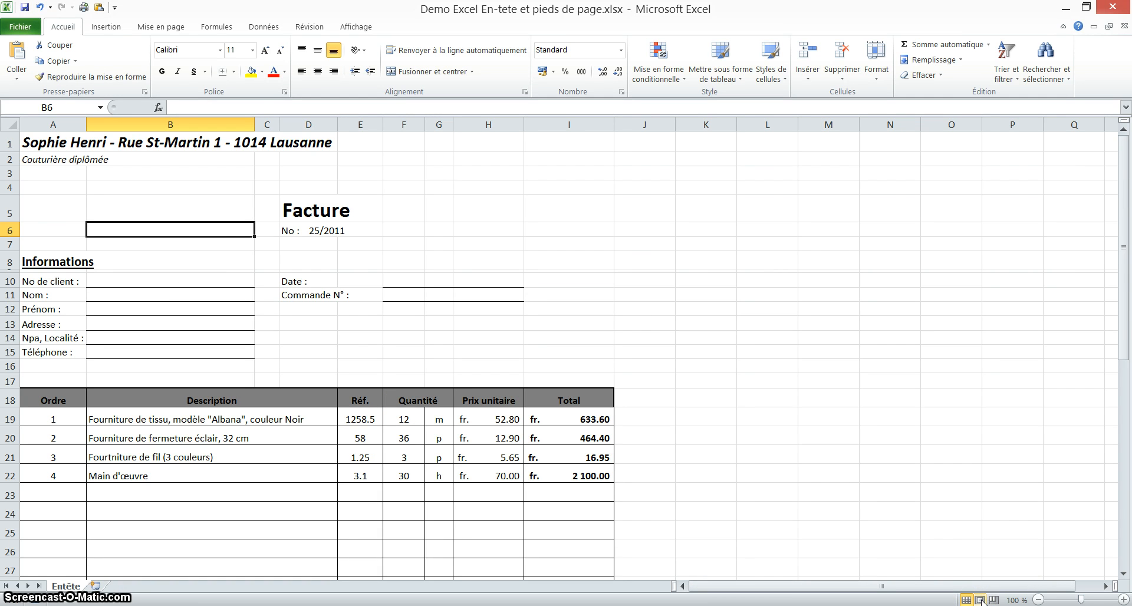
- Switch the invoice sheet to Page Layout view and look over its header and footer areas
{"action": "left_click", "coordinate": [980, 600]}
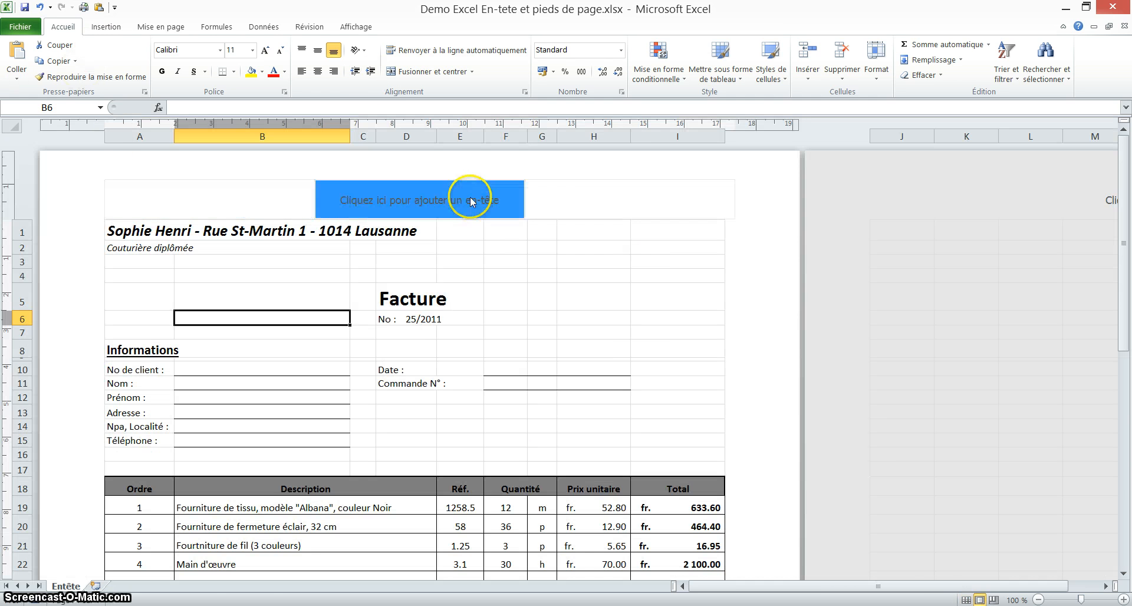
{"action": "scroll", "coordinate": [498, 328], "scroll_direction": "down", "scroll_amount": 7}
{"action": "scroll", "coordinate": [498, 328], "scroll_direction": "down", "scroll_amount": 6}
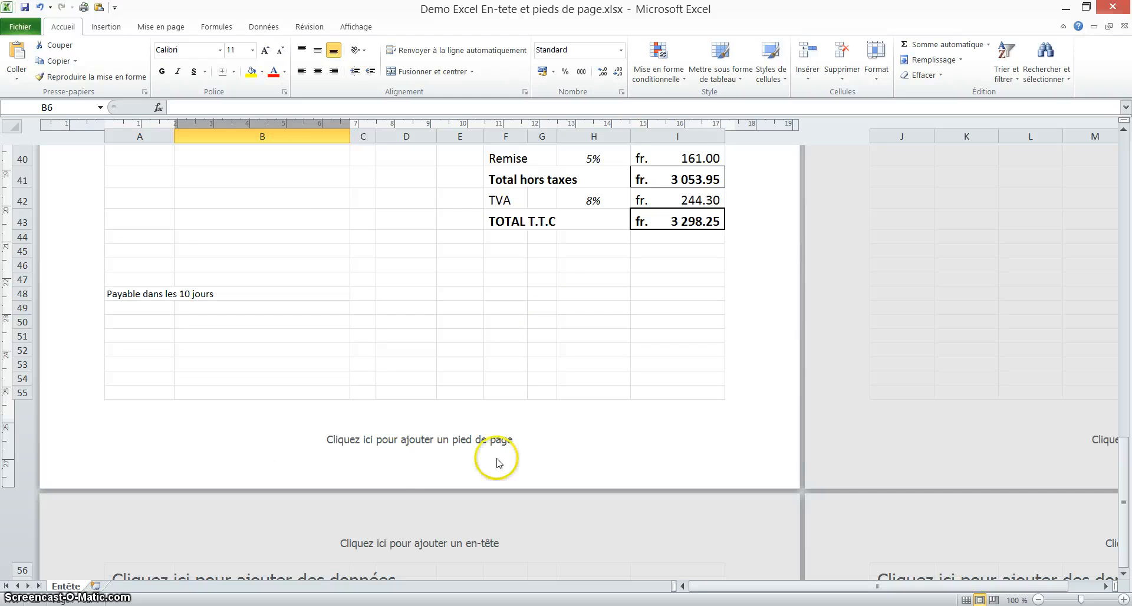
{"action": "scroll", "coordinate": [222, 415], "scroll_direction": "up", "scroll_amount": 13}
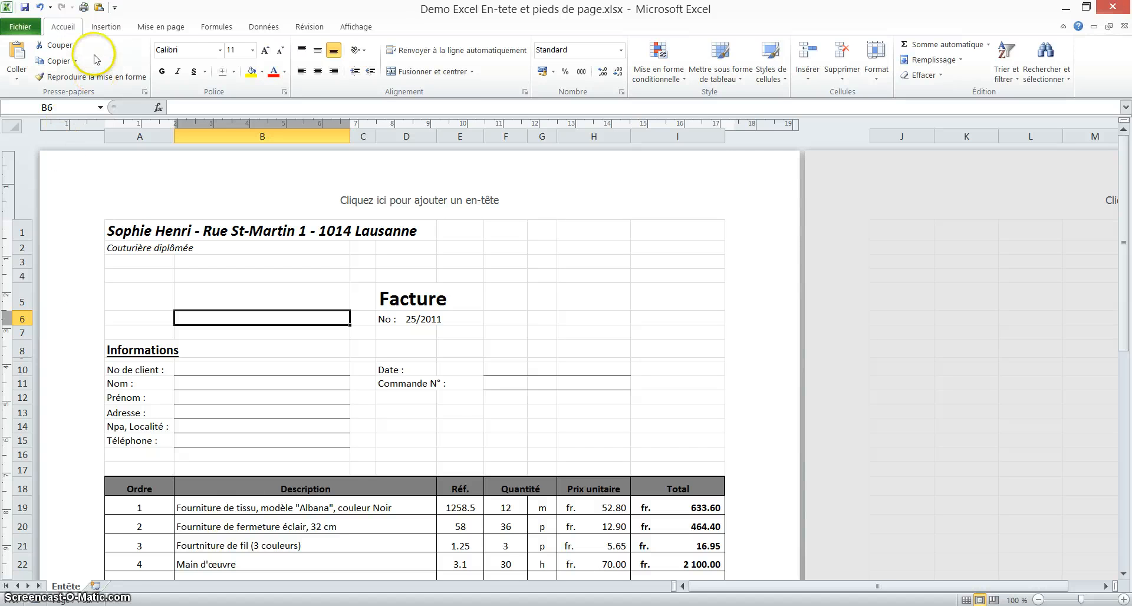
- Insert a page header and enter "Mode Couture" in its left section
{"action": "left_click", "coordinate": [106, 32]}
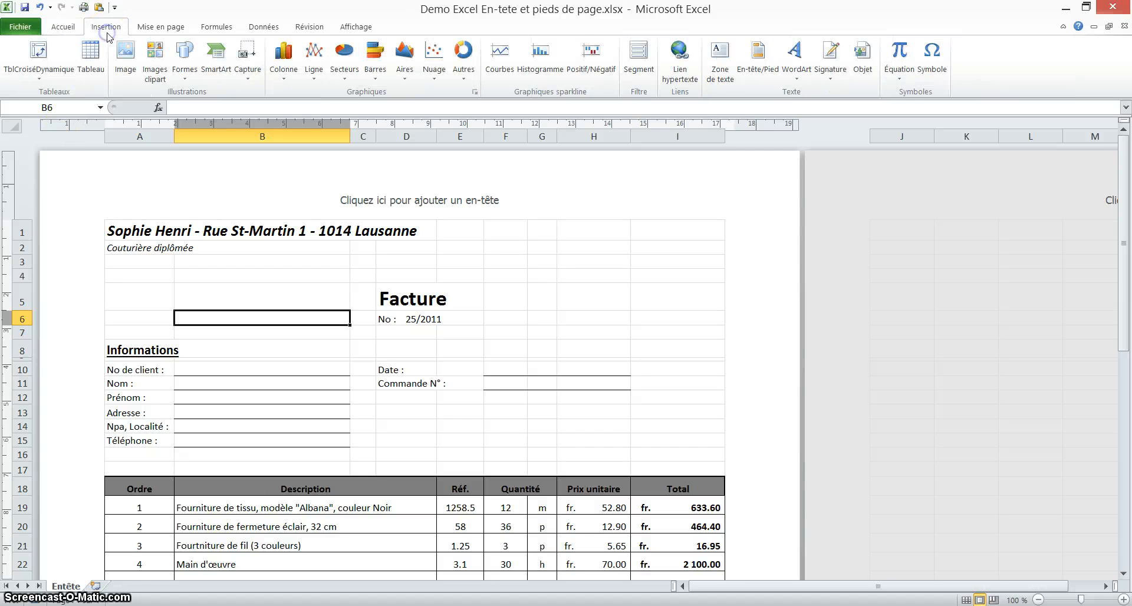
{"action": "left_click", "coordinate": [757, 61]}
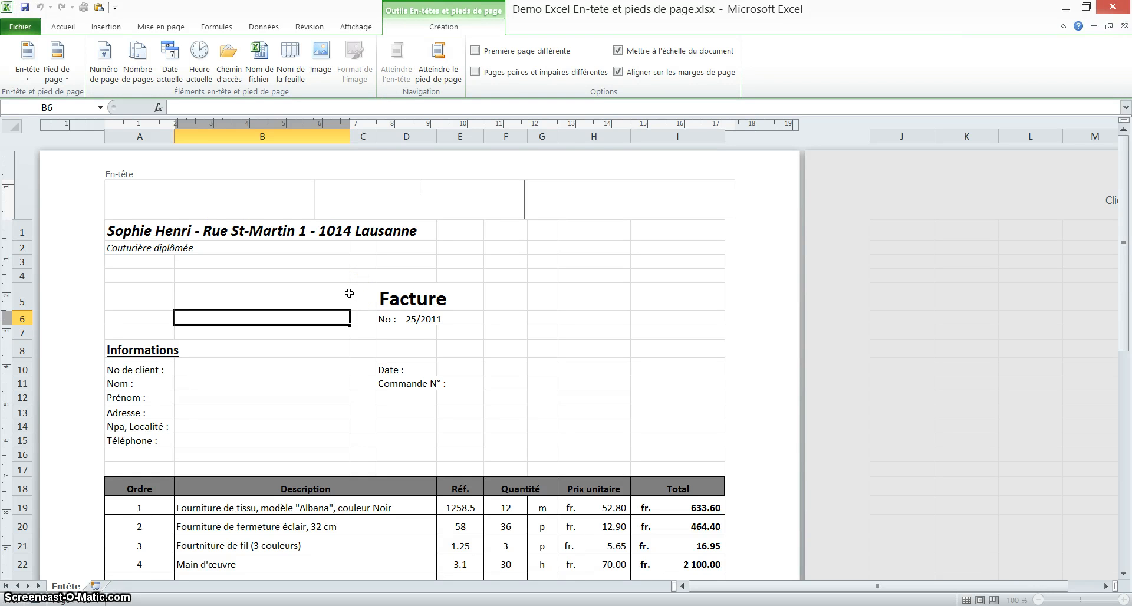
{"action": "left_click", "coordinate": [971, 599]}
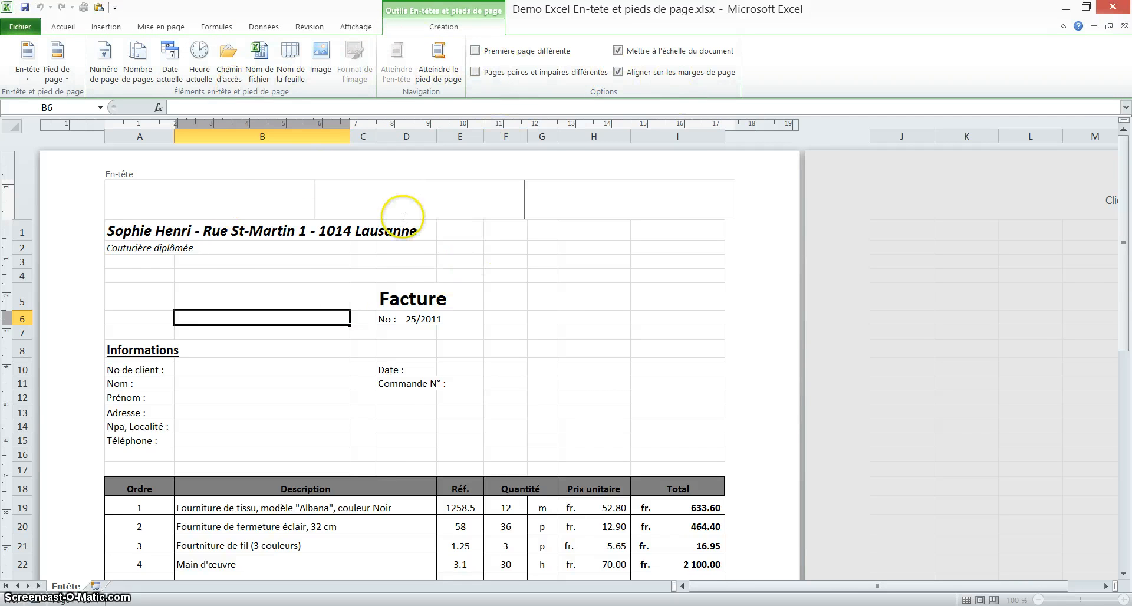
{"action": "left_click", "coordinate": [240, 191]}
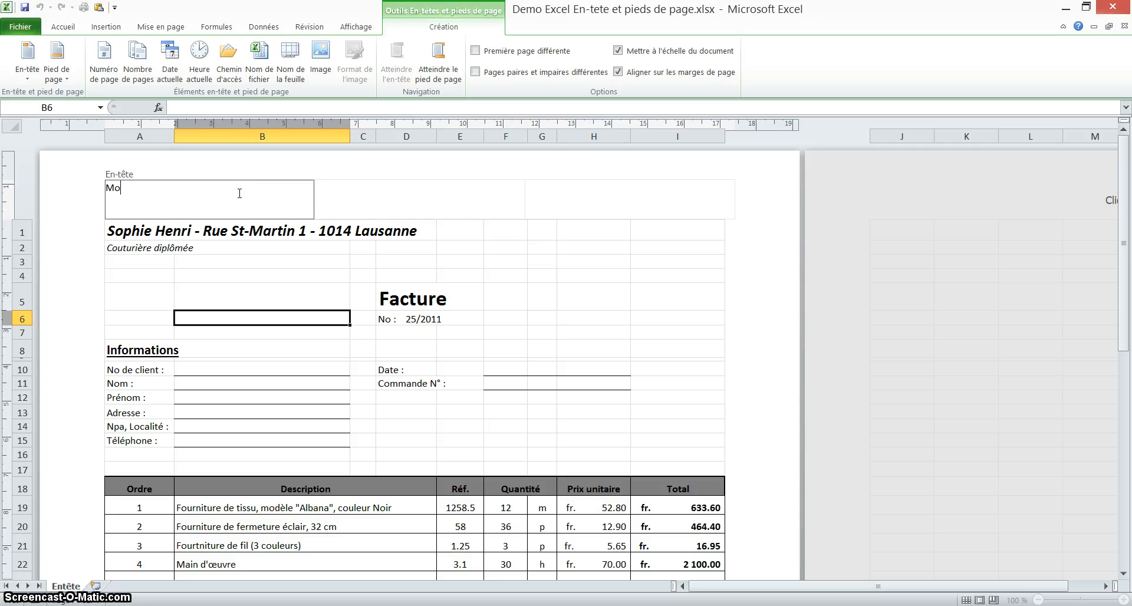
{"action": "type", "text": "Mode Couture"}
- Make the header text "Mode Couture" bold and enlarge it to size 18
{"action": "left_click_drag", "start_coordinate": [239, 192], "coordinate": [122, 168]}
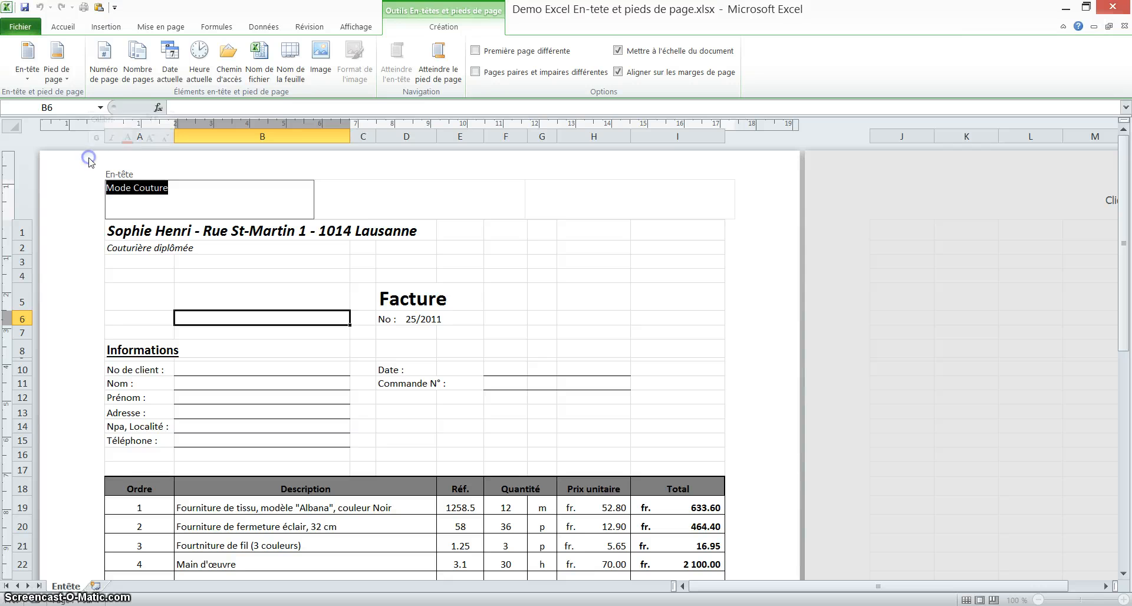
{"action": "left_click", "coordinate": [68, 33]}
{"action": "left_click", "coordinate": [161, 71]}
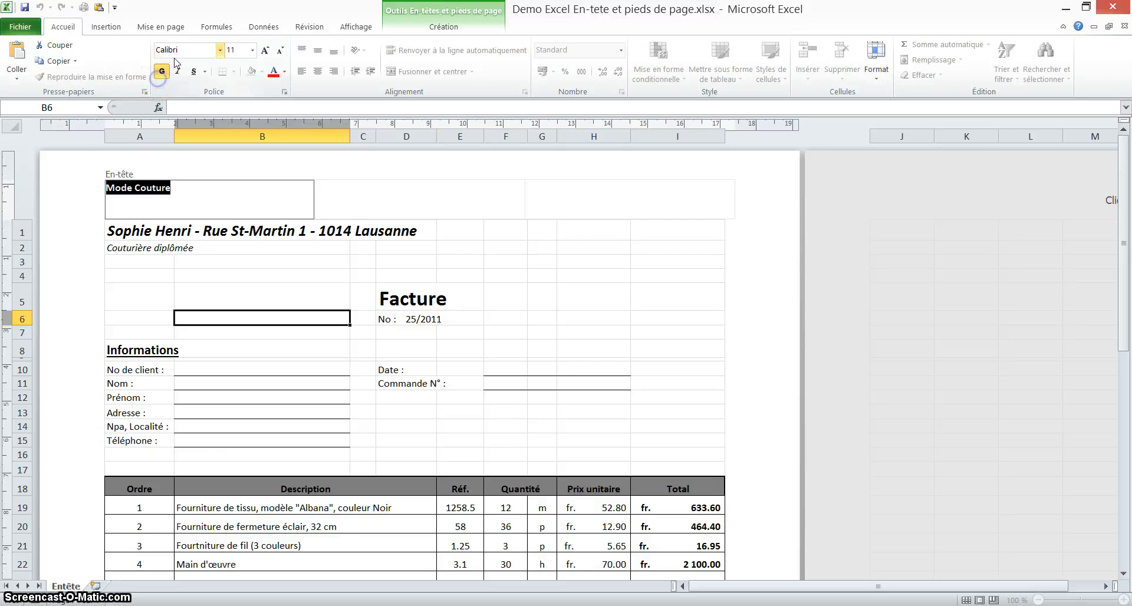
{"action": "left_click", "coordinate": [266, 50]}
{"action": "left_click", "coordinate": [265, 51]}
{"action": "left_click", "coordinate": [266, 50]}
{"action": "left_click", "coordinate": [266, 51]}
{"action": "left_click", "coordinate": [148, 207]}
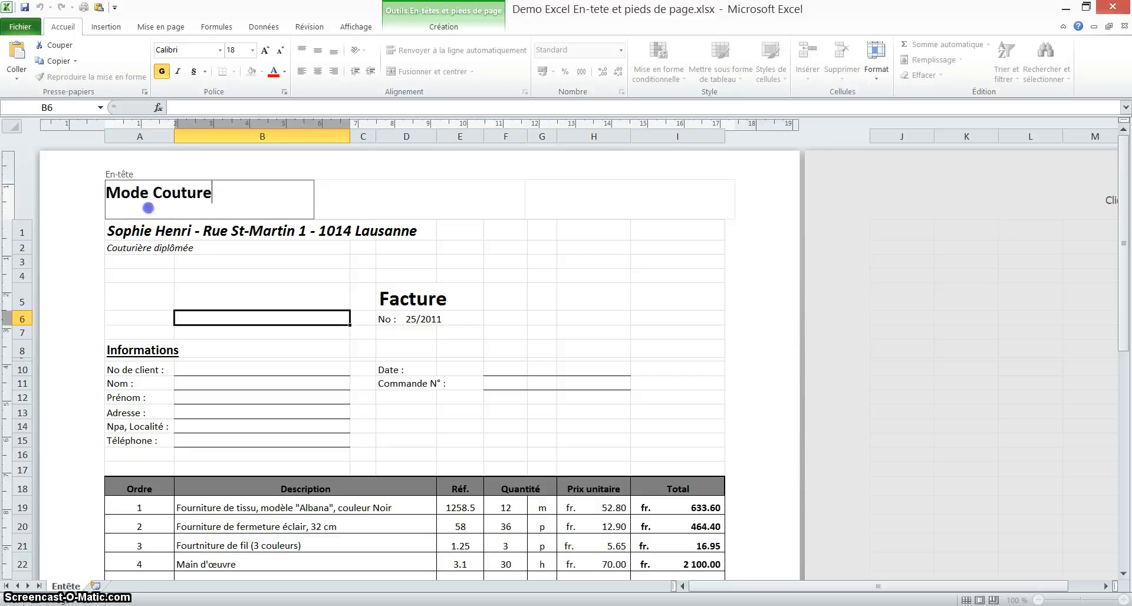
- Add a second line "lausanne" below the header title in size 9 italic, without bold
{"action": "key", "text": "Return"}
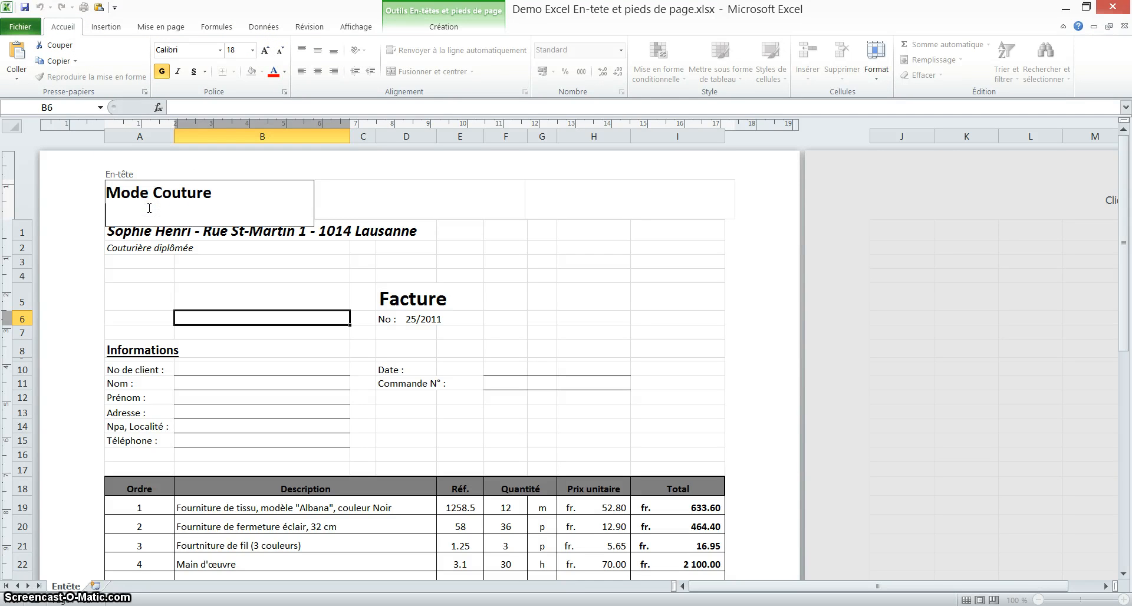
{"action": "left_click", "coordinate": [279, 52]}
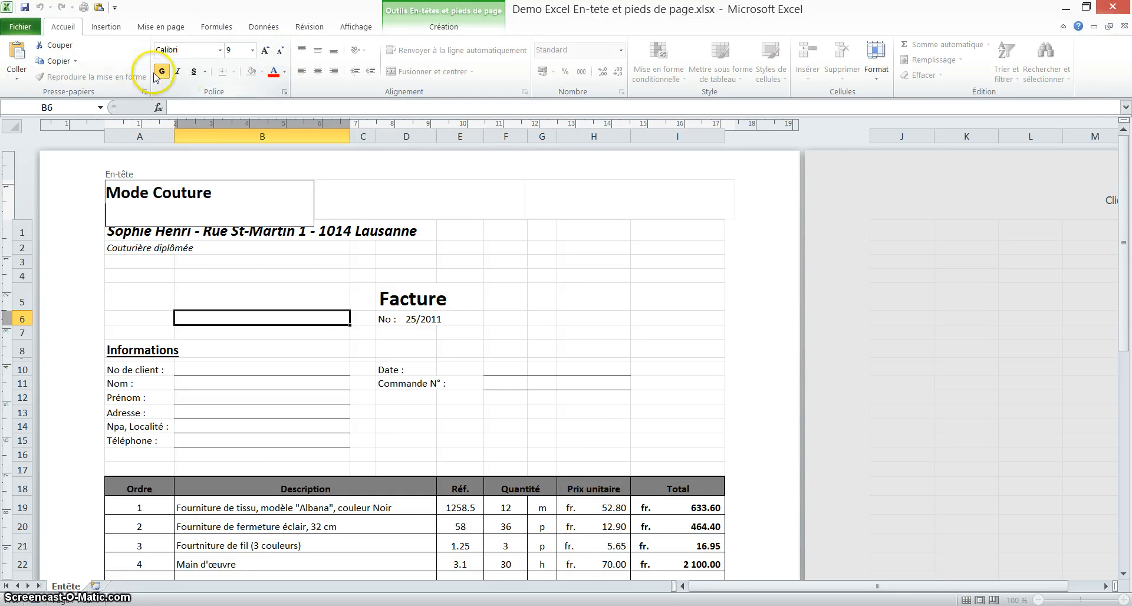
{"action": "left_click", "coordinate": [176, 71]}
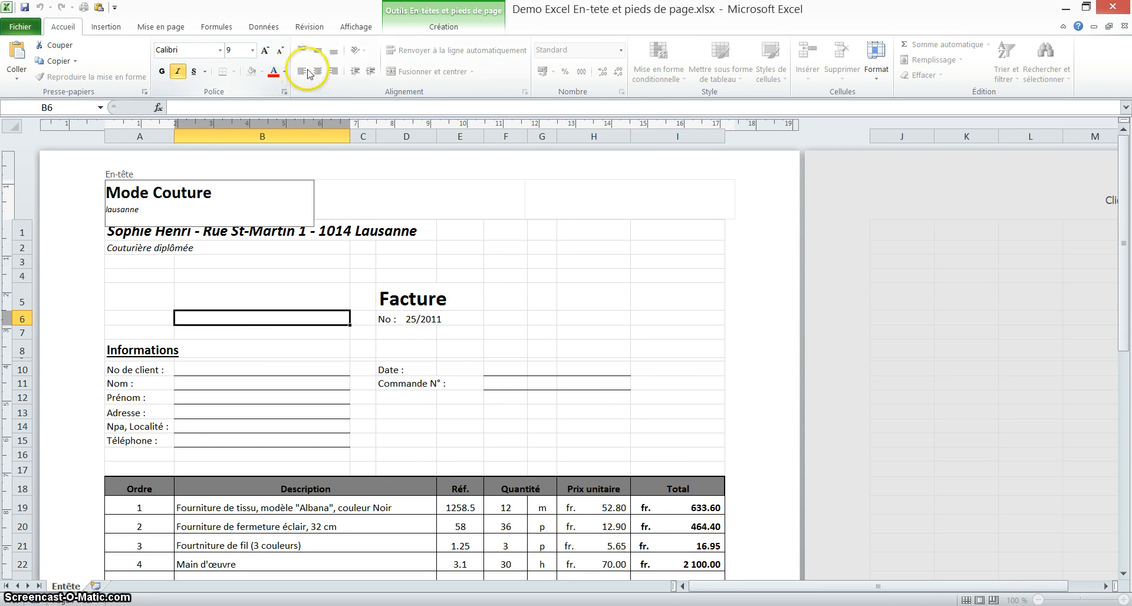
- Enter the business's postal code and city in the right section of the header and finish editing the header
{"action": "left_click", "coordinate": [394, 189]}
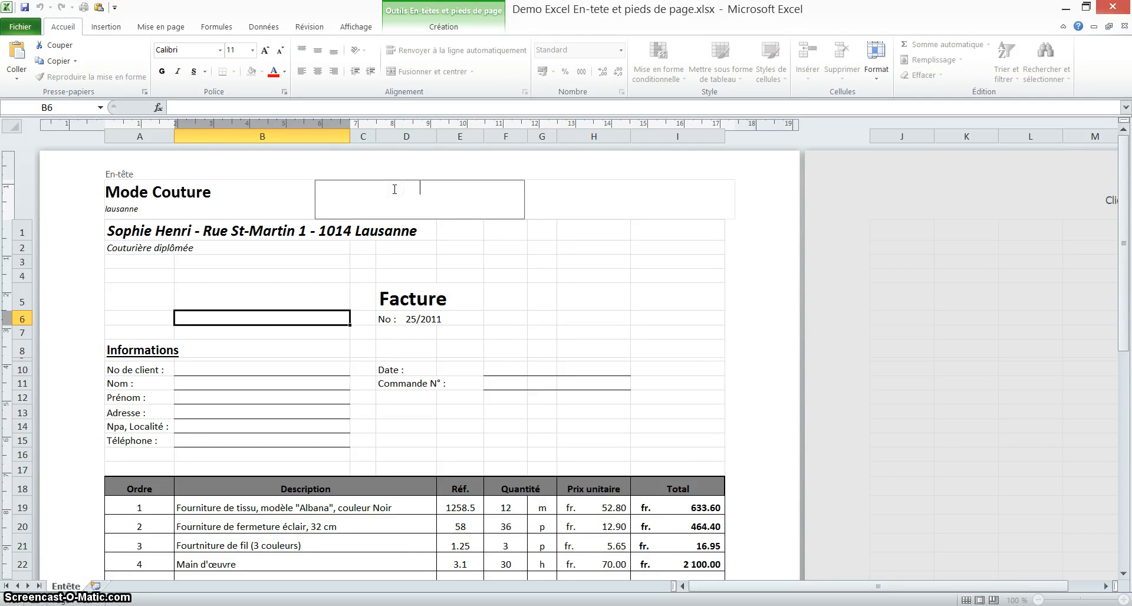
{"action": "left_click", "coordinate": [629, 200]}
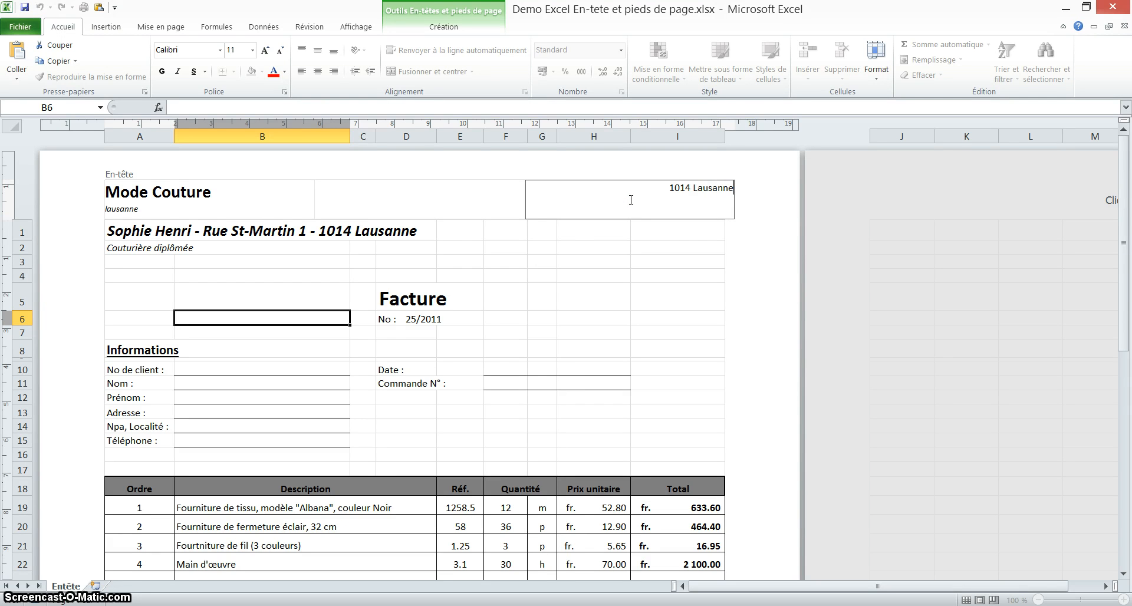
{"action": "left_click", "coordinate": [634, 334]}
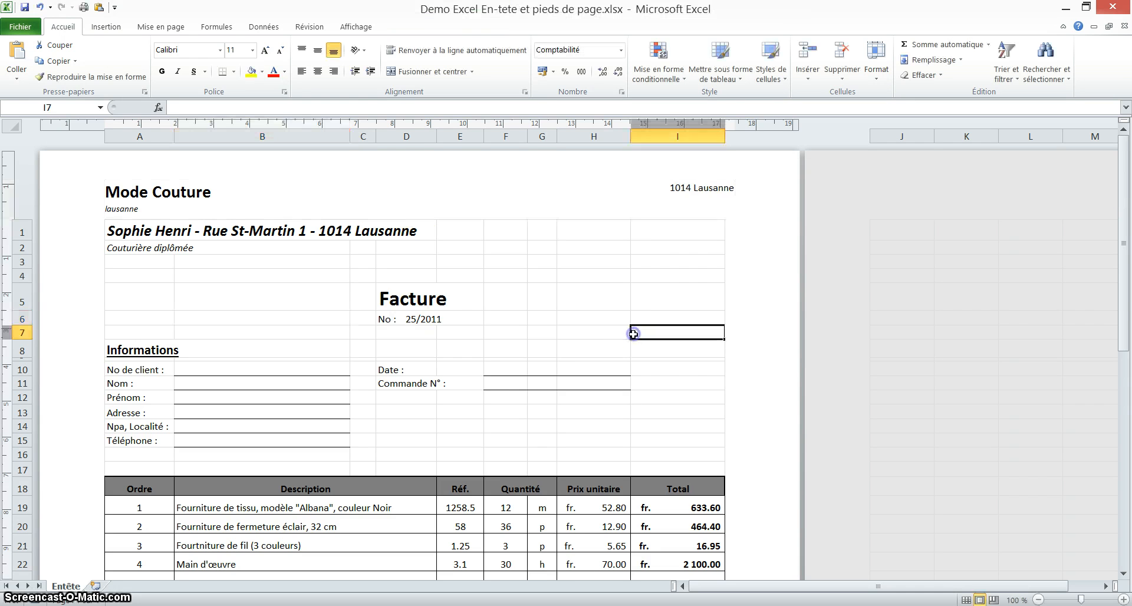
- Insert the file name and, on a second line, the sheet name as automatic fields in the footer's left section
{"action": "scroll", "coordinate": [633, 334], "scroll_direction": "down", "scroll_amount": 8}
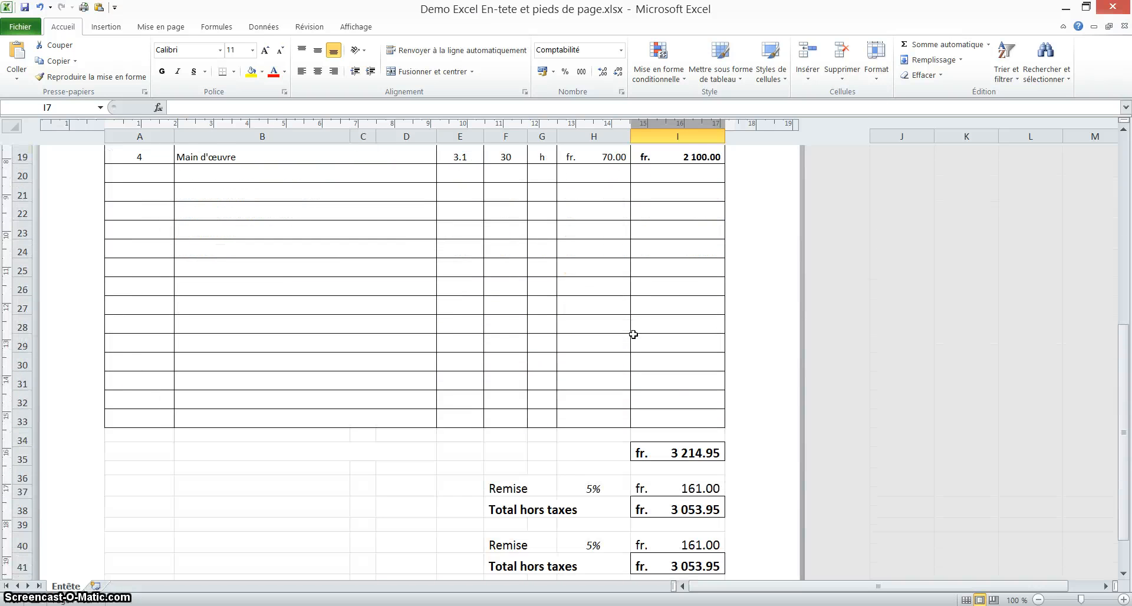
{"action": "scroll", "coordinate": [633, 334], "scroll_direction": "down", "scroll_amount": 5}
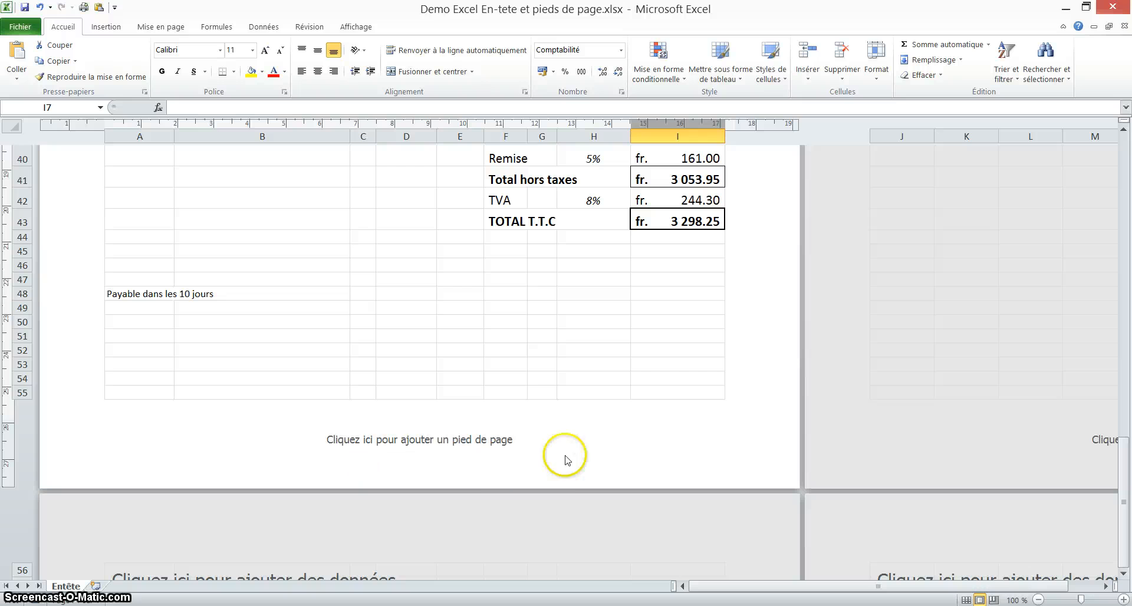
{"action": "left_click", "coordinate": [217, 438]}
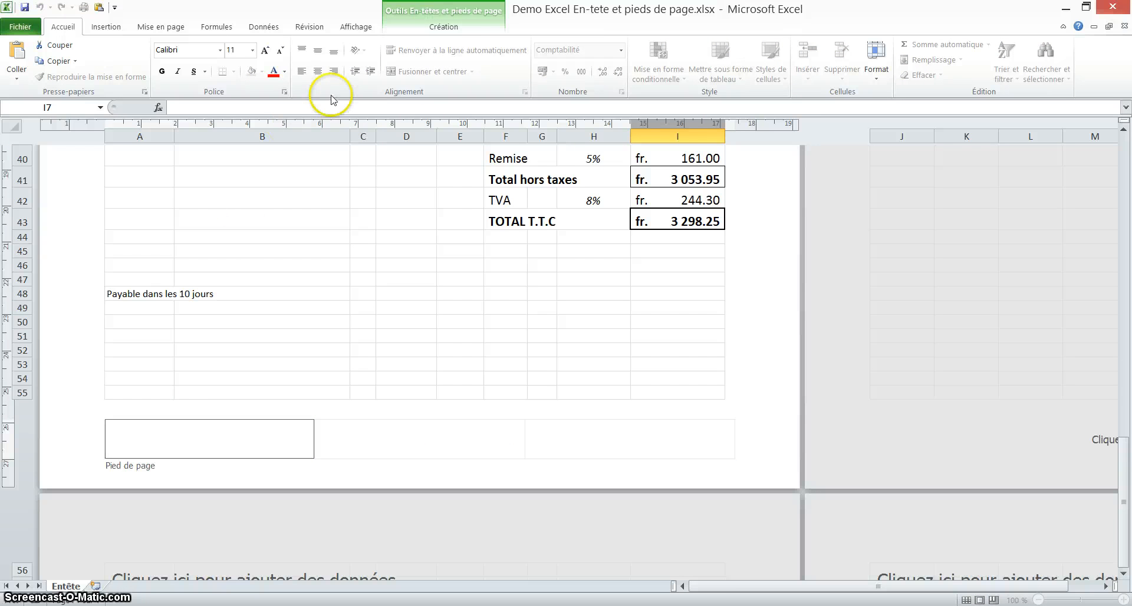
{"action": "left_click", "coordinate": [438, 13]}
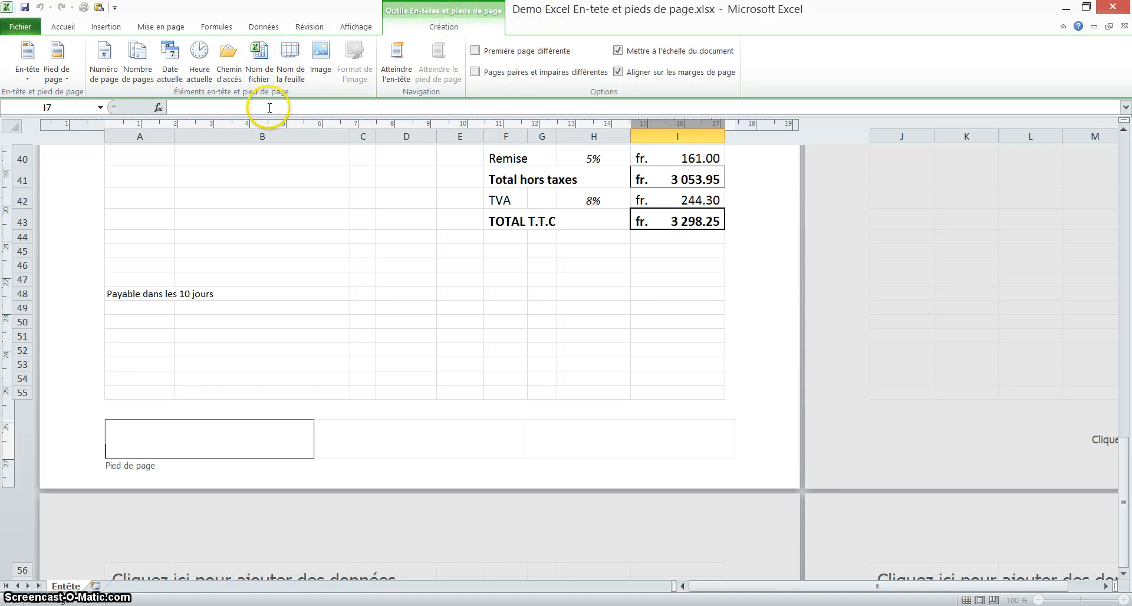
{"action": "left_click", "coordinate": [260, 77]}
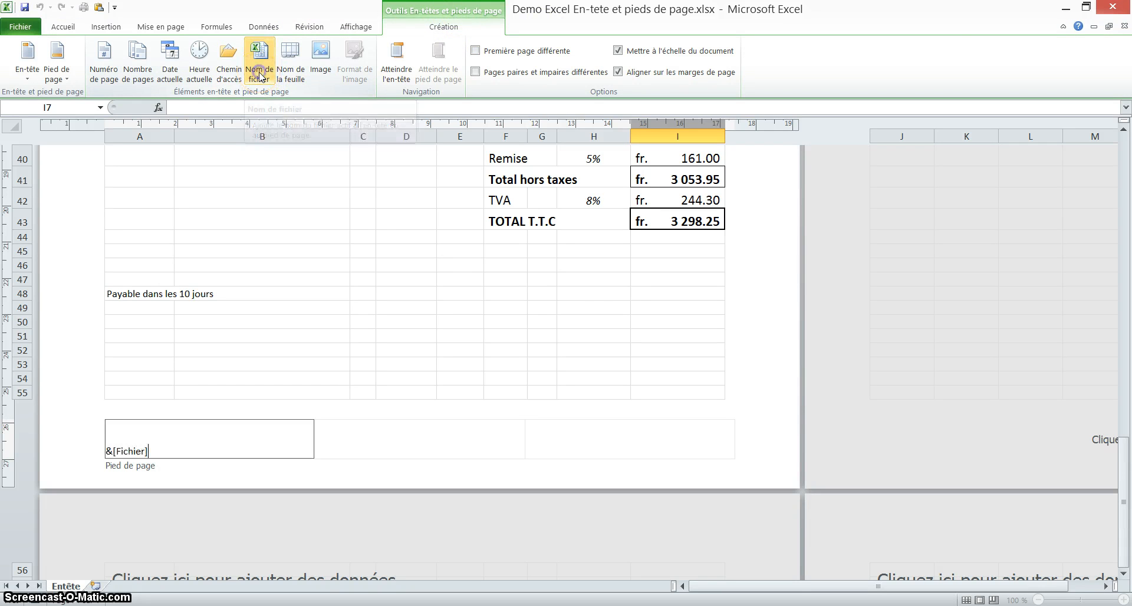
{"action": "key", "text": "Return"}
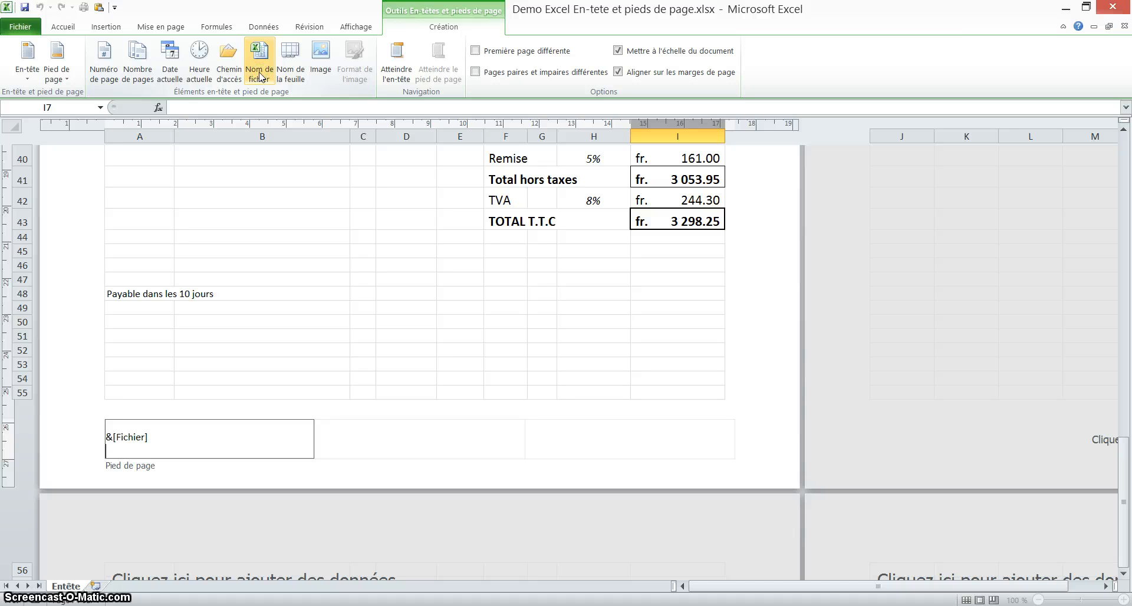
{"action": "left_click", "coordinate": [297, 79]}
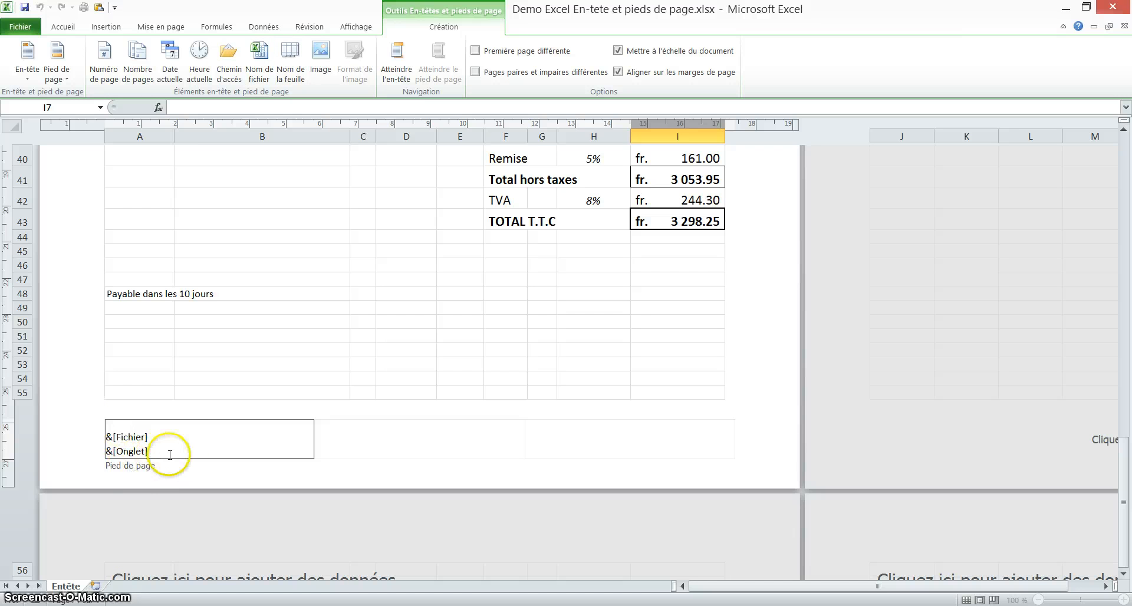
{"action": "left_click", "coordinate": [377, 378]}
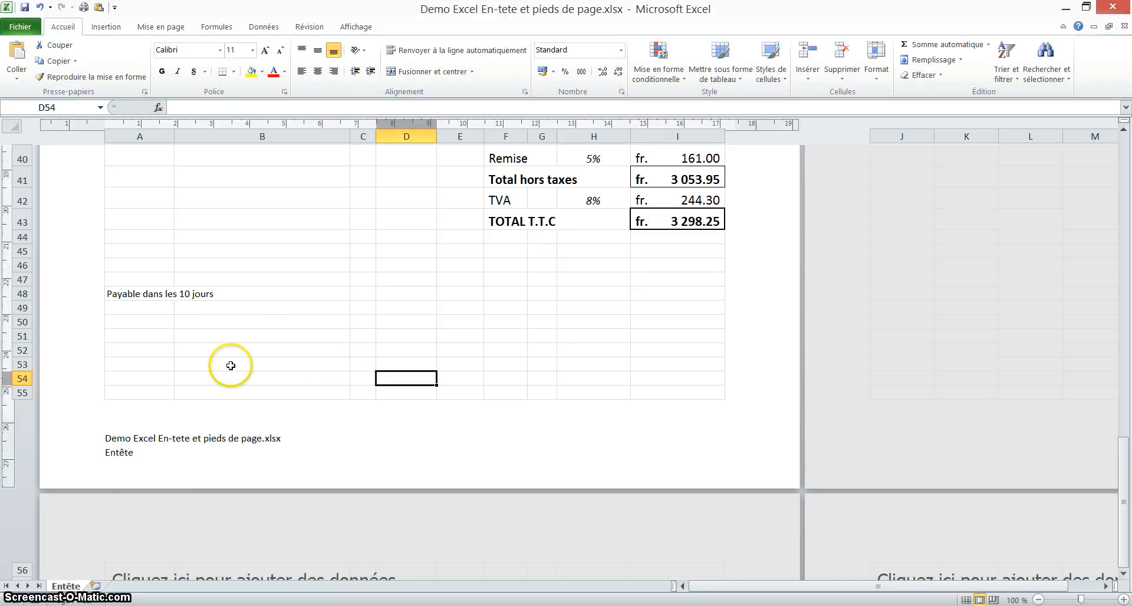
{"action": "left_click", "coordinate": [252, 323]}
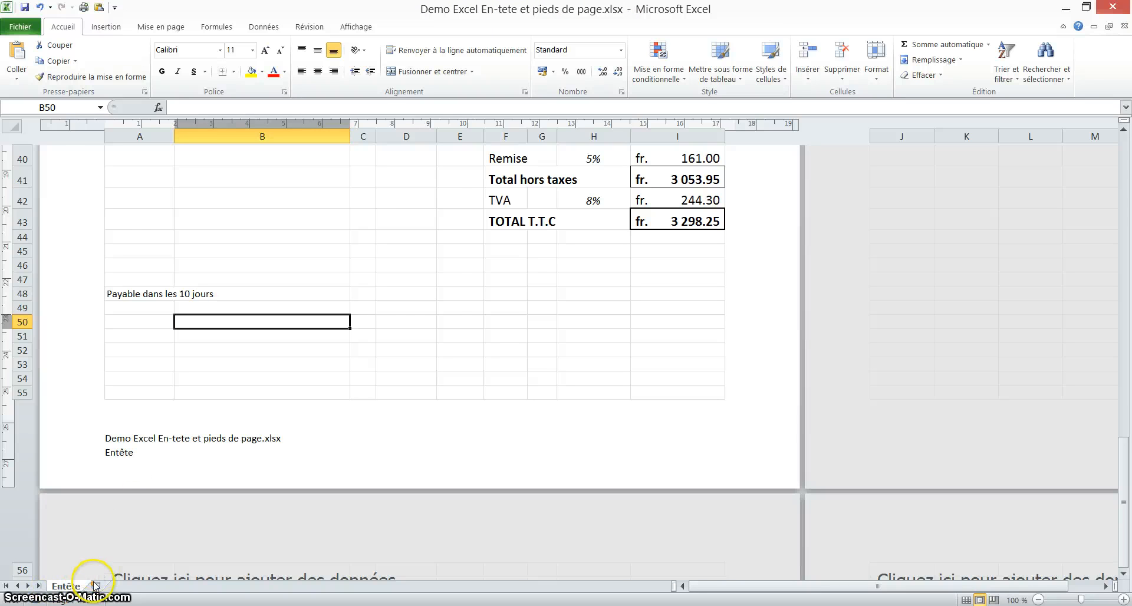
- Rename the worksheet "Pieds de page"
{"action": "left_click", "coordinate": [72, 586]}
{"action": "double_click", "coordinate": [71, 585]}
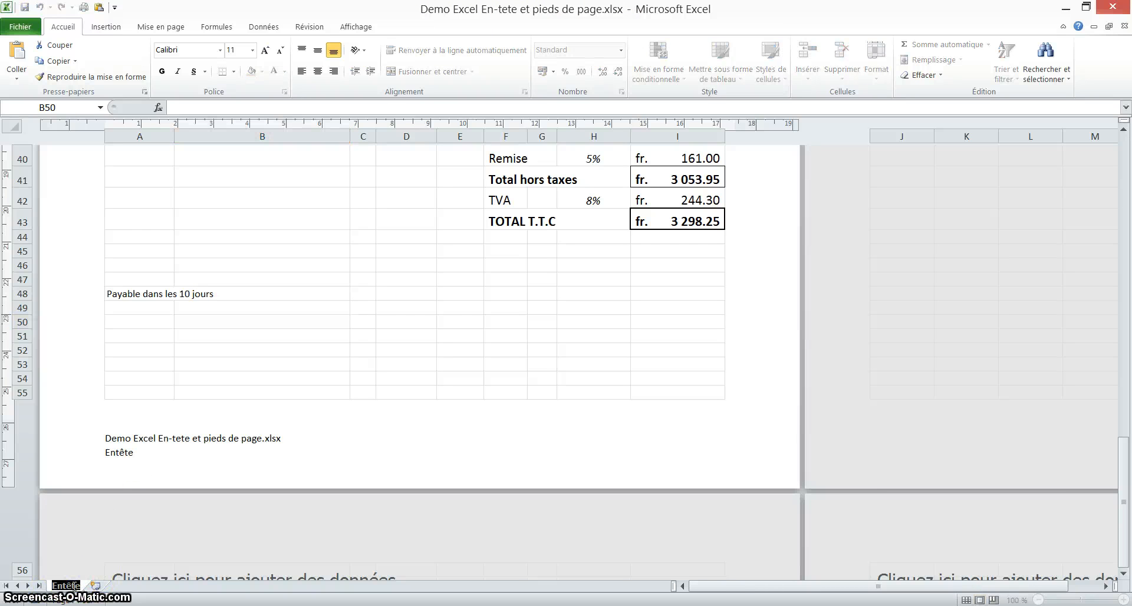
{"action": "type", "text": "Pieds"}
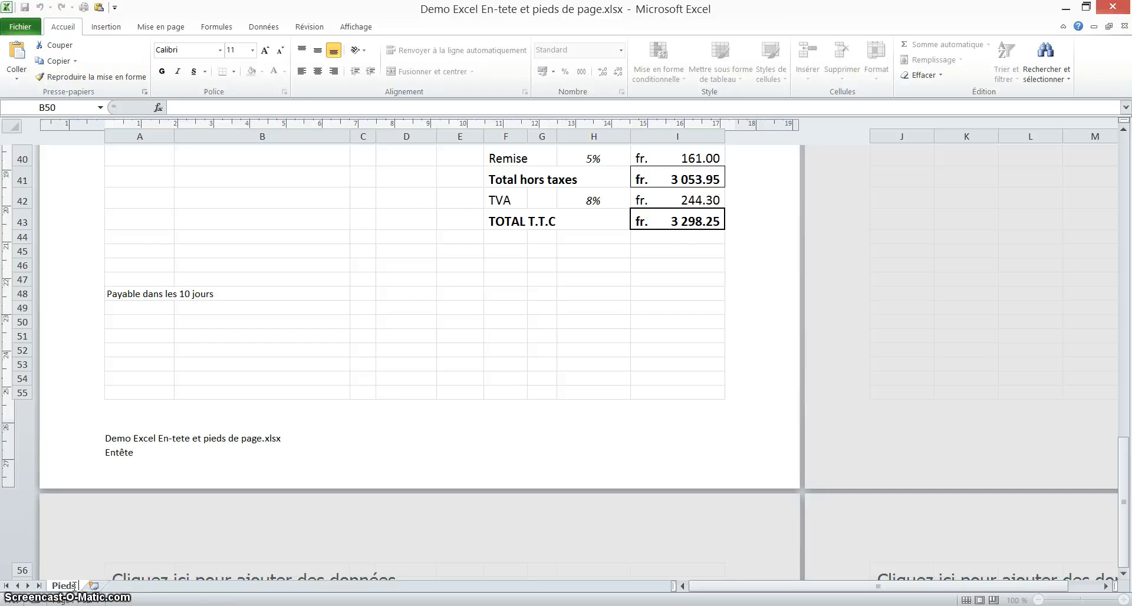
{"action": "type", "text": " de page"}
{"action": "left_click", "coordinate": [134, 379]}
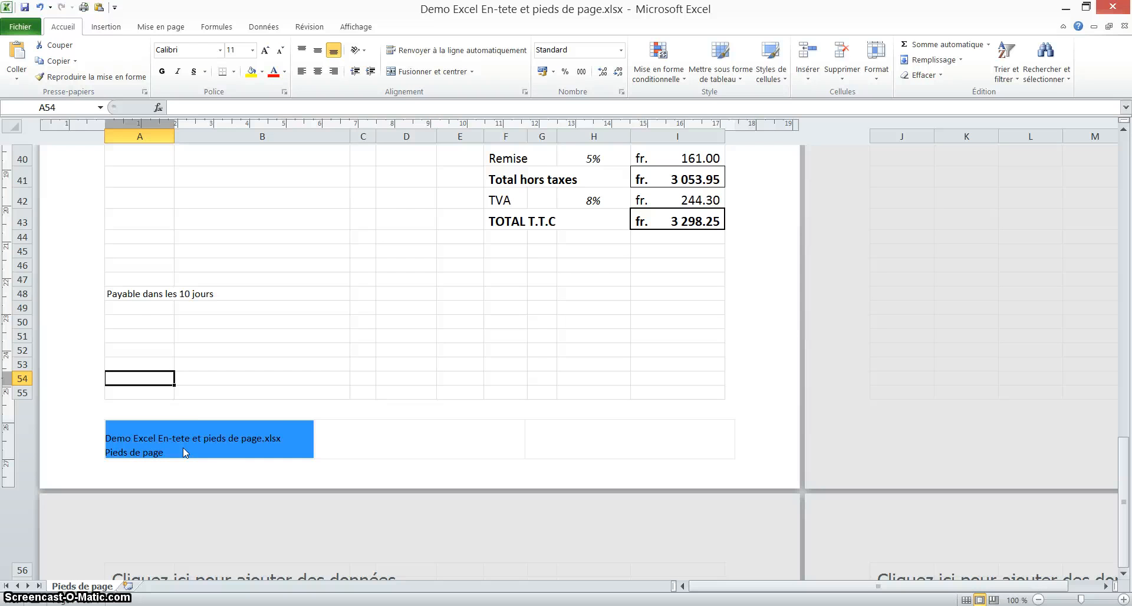
- Put the footer's file name and sheet name fields on a single line separated by " / "
{"action": "left_click", "coordinate": [298, 439]}
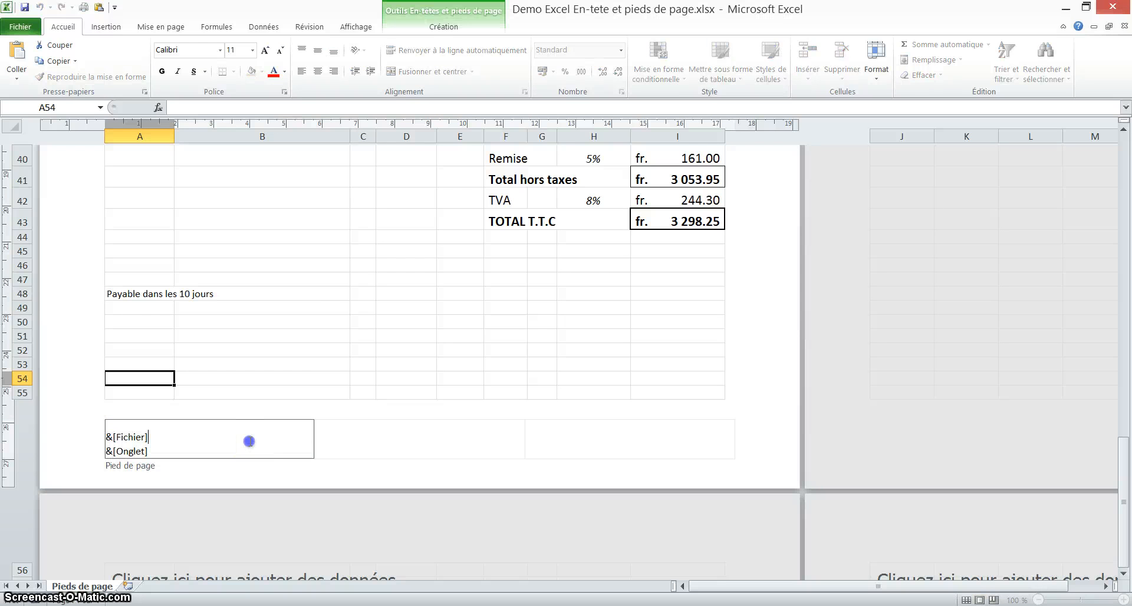
{"action": "key", "text": "Delete"}
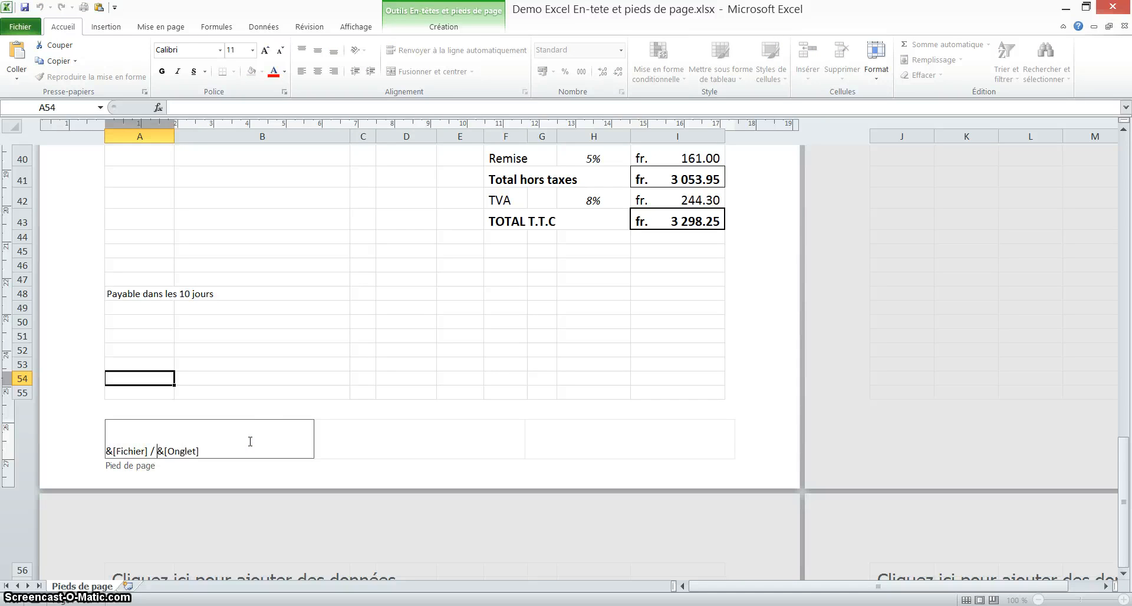
{"action": "key", "text": "Return"}
{"action": "key", "text": "BackSpace"}
{"action": "left_click", "coordinate": [299, 389]}
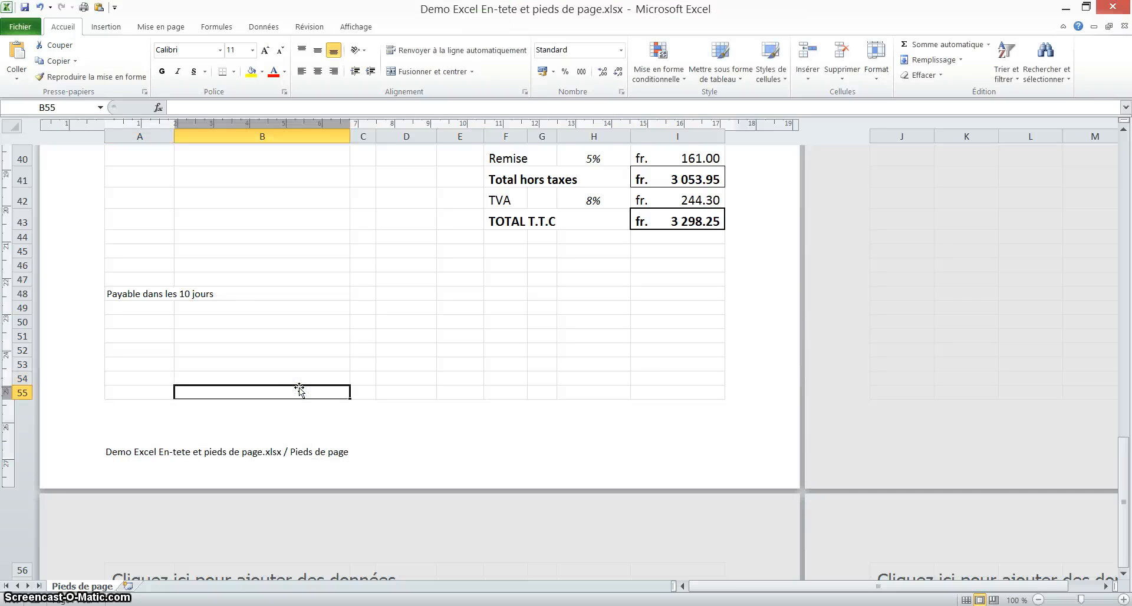
- Insert the page number and the number of pages, separated by " / ", as automatic fields in the footer's centre section
{"action": "left_click", "coordinate": [466, 451]}
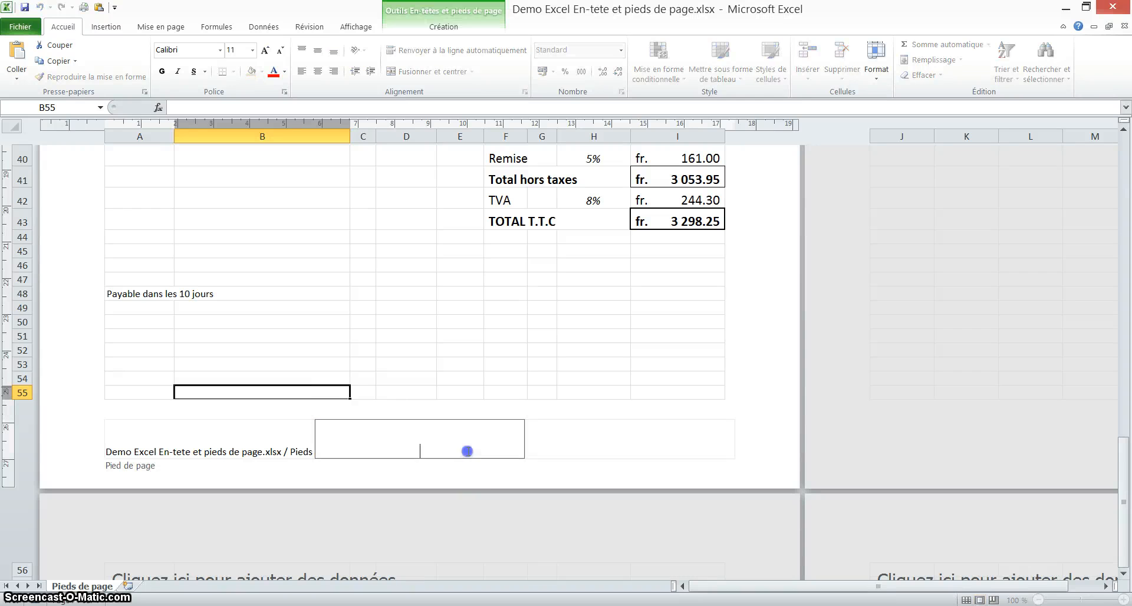
{"action": "left_click", "coordinate": [471, 25]}
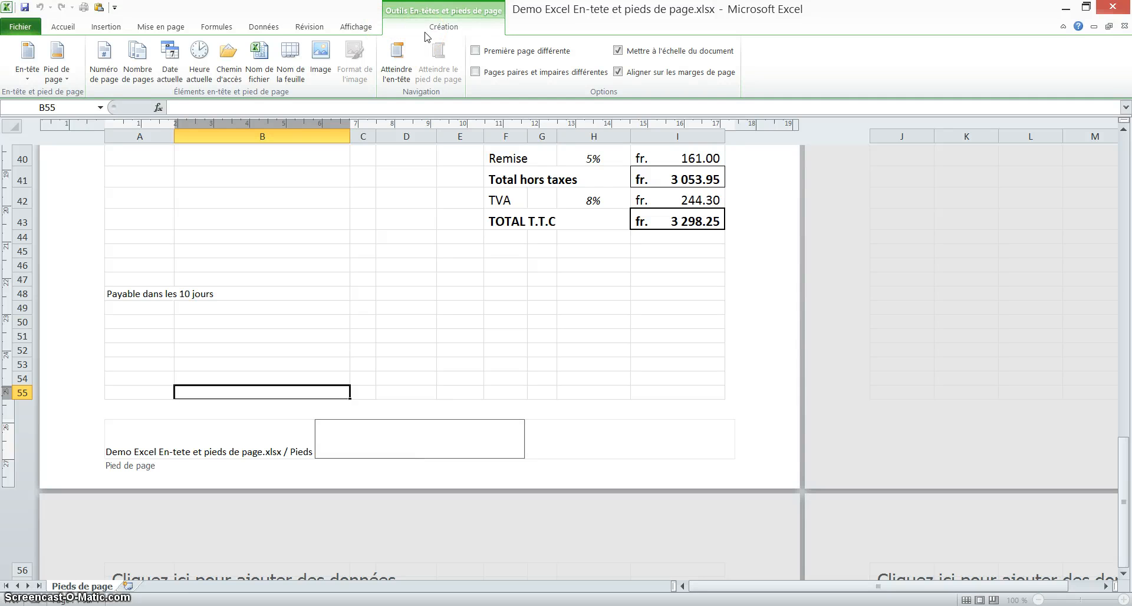
{"action": "left_click", "coordinate": [117, 75]}
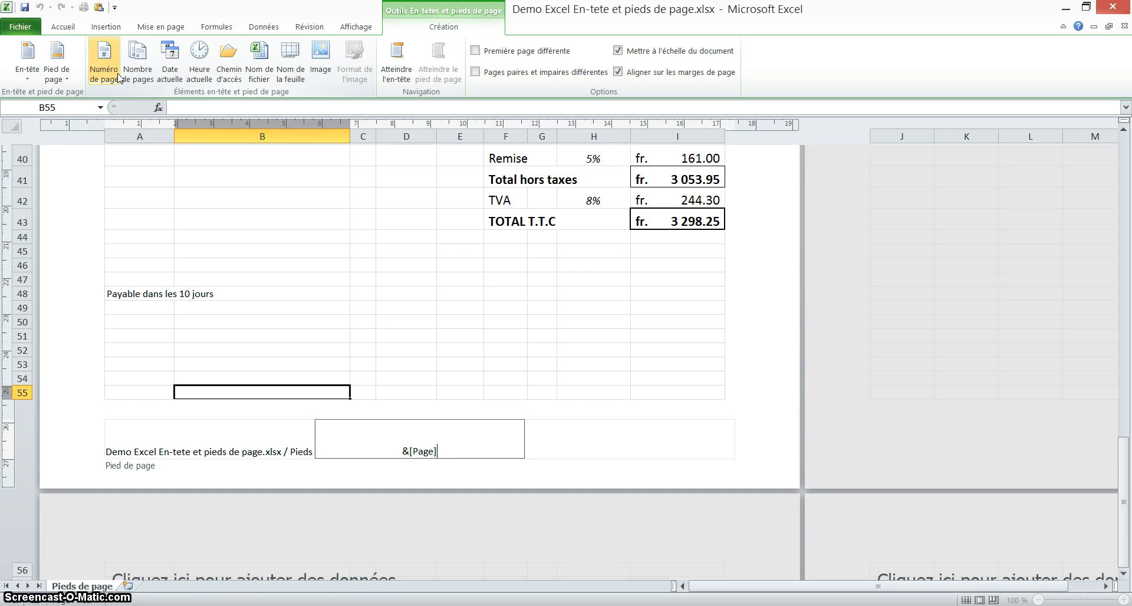
{"action": "type", "text": "/"}
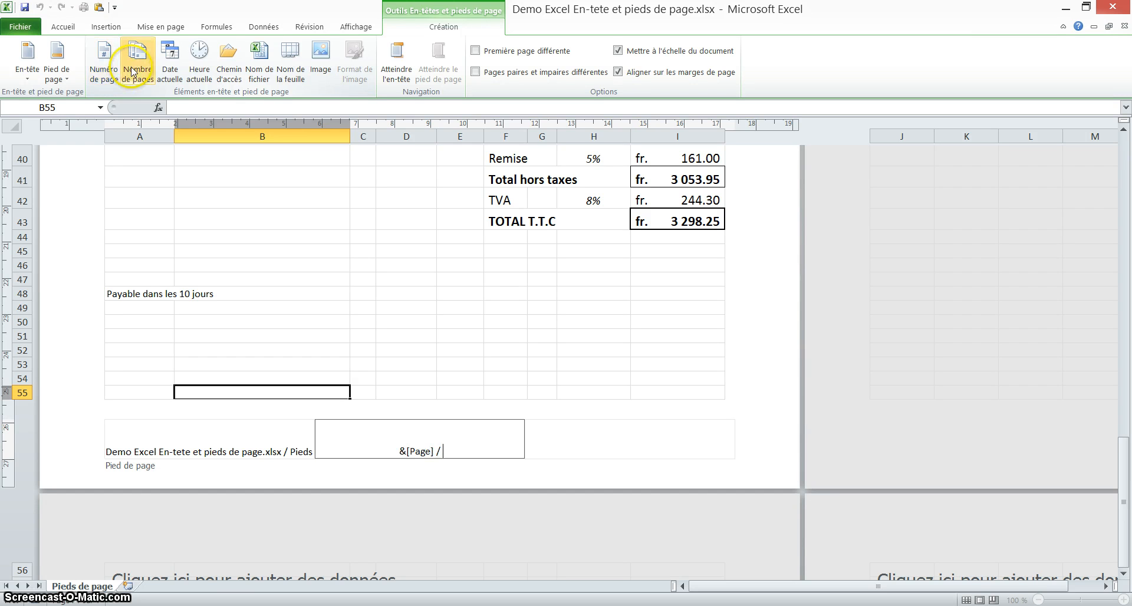
{"action": "left_click", "coordinate": [133, 69]}
{"action": "left_click", "coordinate": [411, 461]}
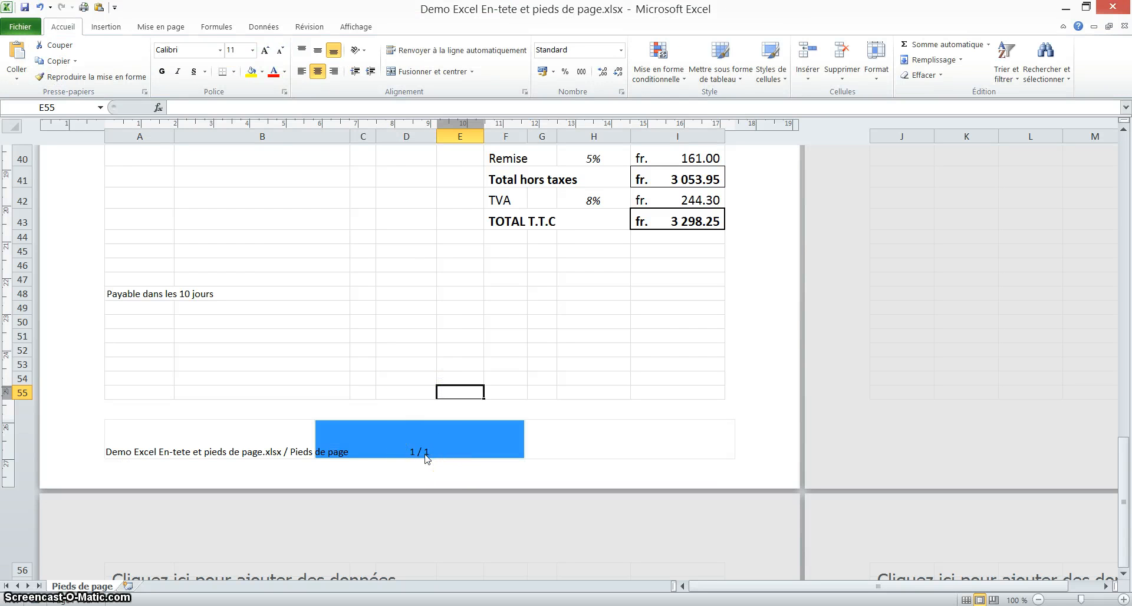
- Remove the slash and the number of pages field from the footer's centre section, keeping only the page number field
{"action": "left_click", "coordinate": [435, 434]}
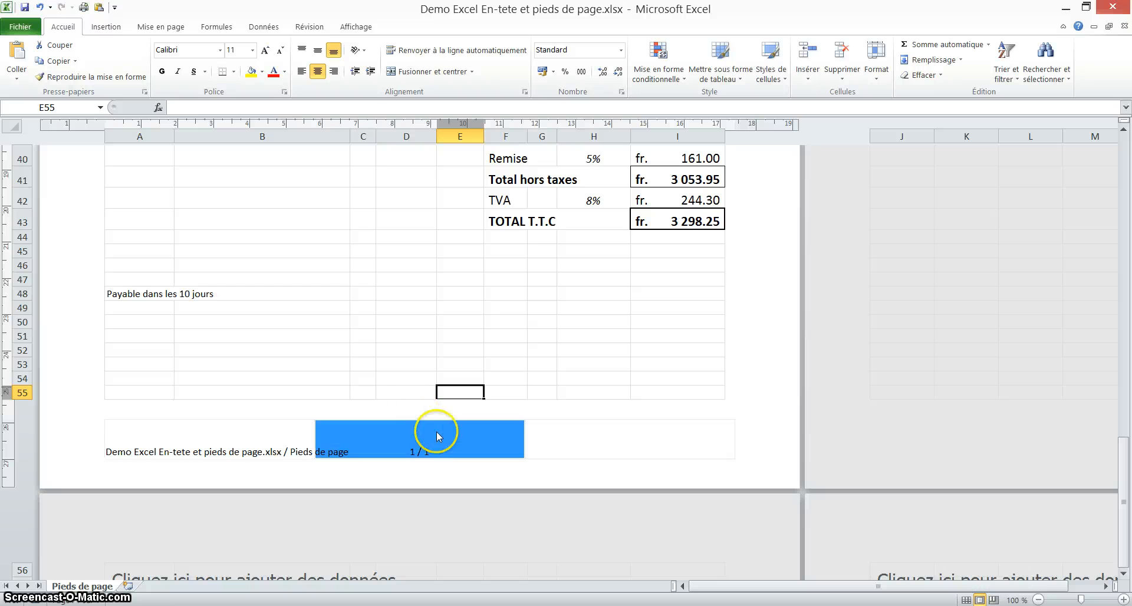
{"action": "left_click", "coordinate": [465, 452]}
{"action": "key", "text": "BackSpace"}
{"action": "key", "text": "BackSpace"}
{"action": "key", "text": "BackSpace"}
{"action": "key", "text": "BackSpace"}
{"action": "key", "text": "BackSpace"}
{"action": "key", "text": "BackSpace"}
{"action": "key", "text": "BackSpace"}
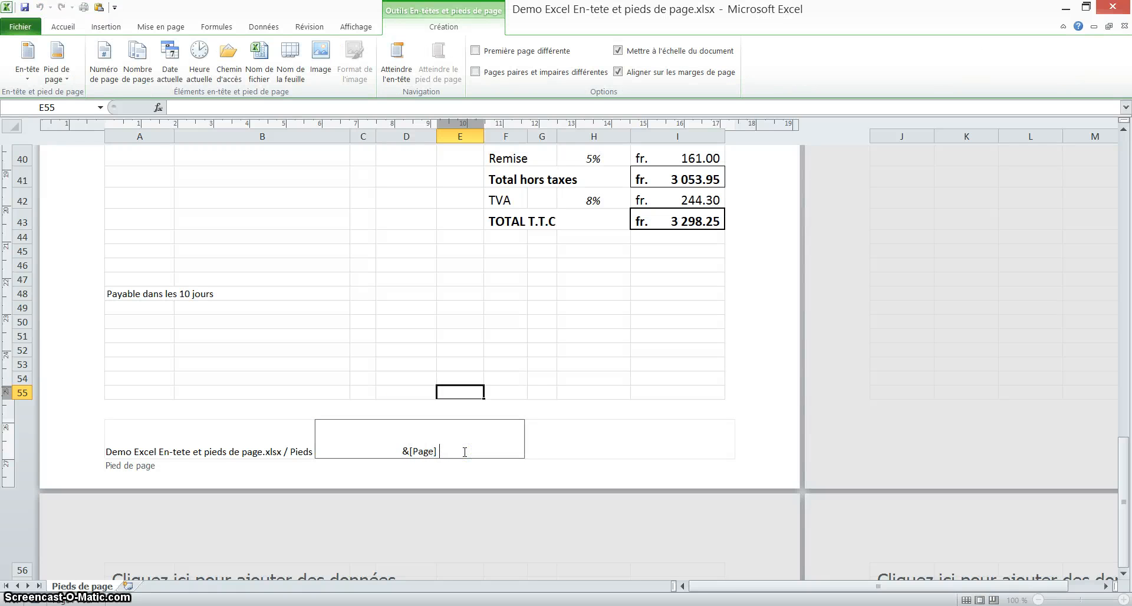
{"action": "left_click", "coordinate": [446, 375]}
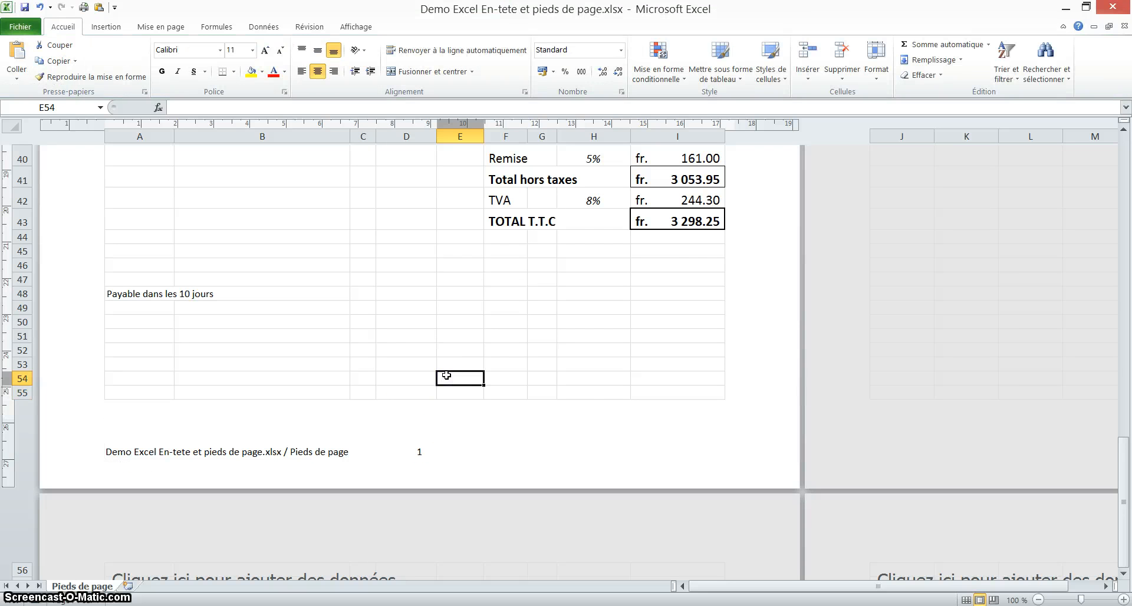
- Surround the page number field in the footer's centre section with a dash on each side, as "- &[Page] -"
{"action": "left_click", "coordinate": [425, 432]}
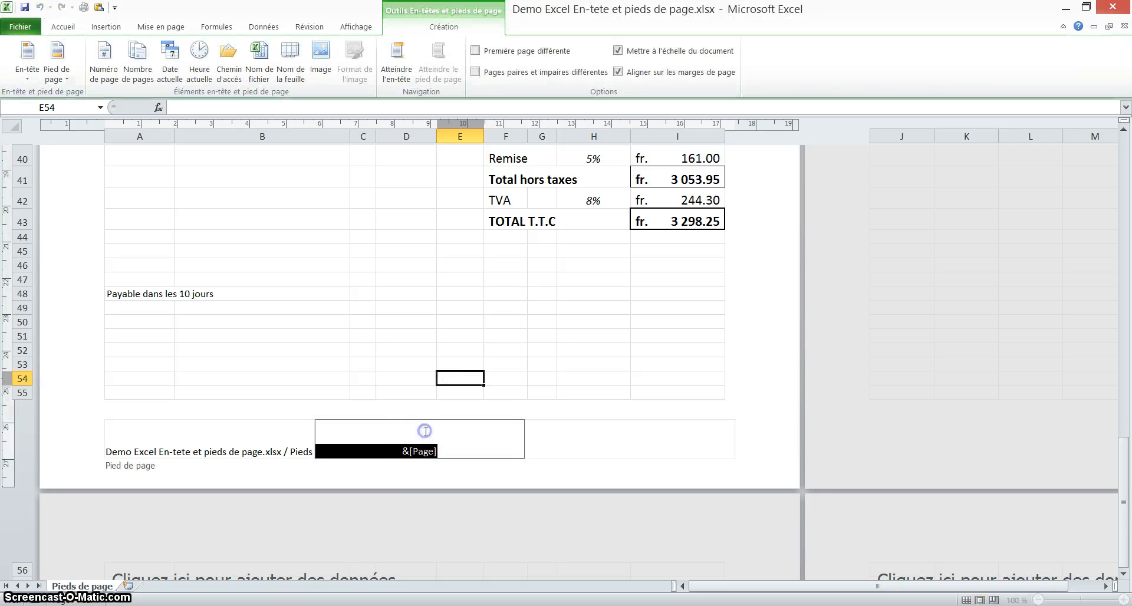
{"action": "left_click", "coordinate": [400, 452]}
{"action": "type", "text": "-"}
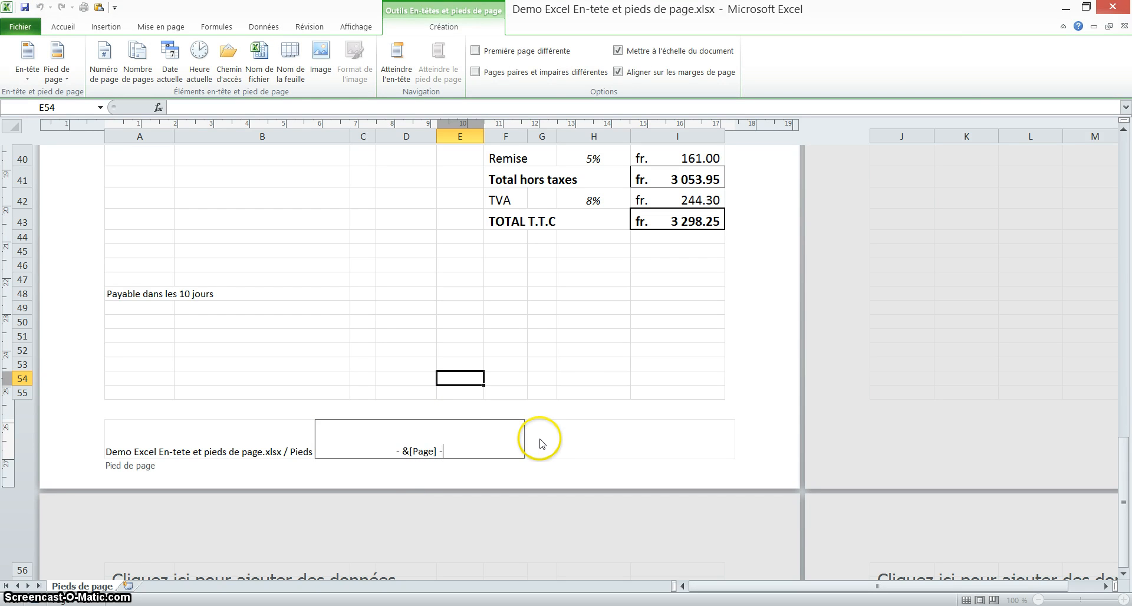
{"action": "type", "text": " 1 -"}
{"action": "left_click", "coordinate": [387, 337]}
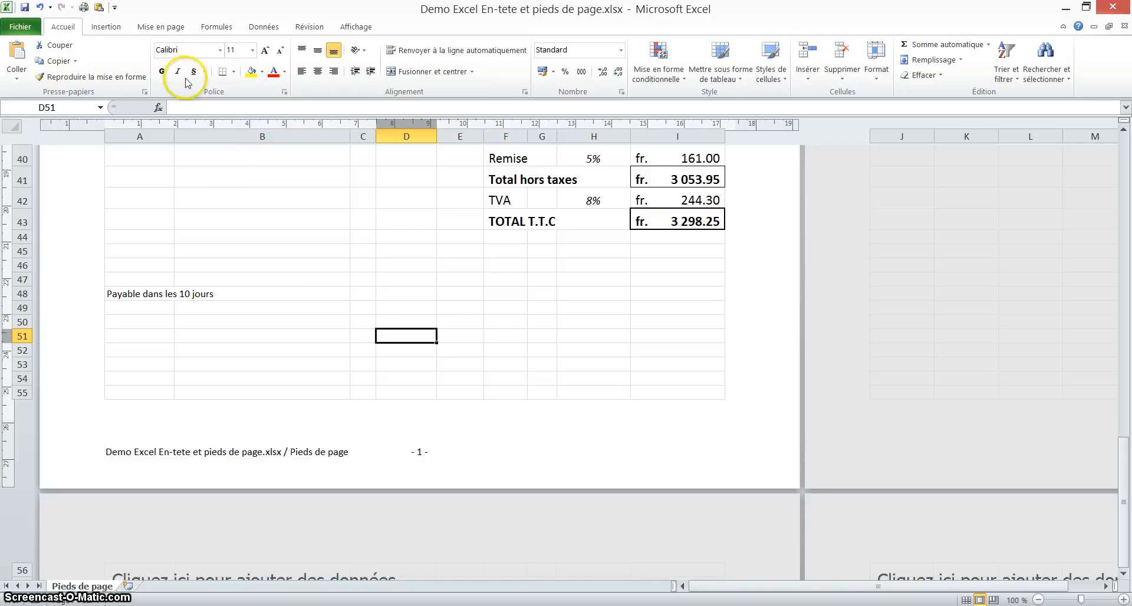
- Format the footer's page number with its dashes as bold, size 14 and red, and finish editing the footer
{"action": "left_click", "coordinate": [420, 460]}
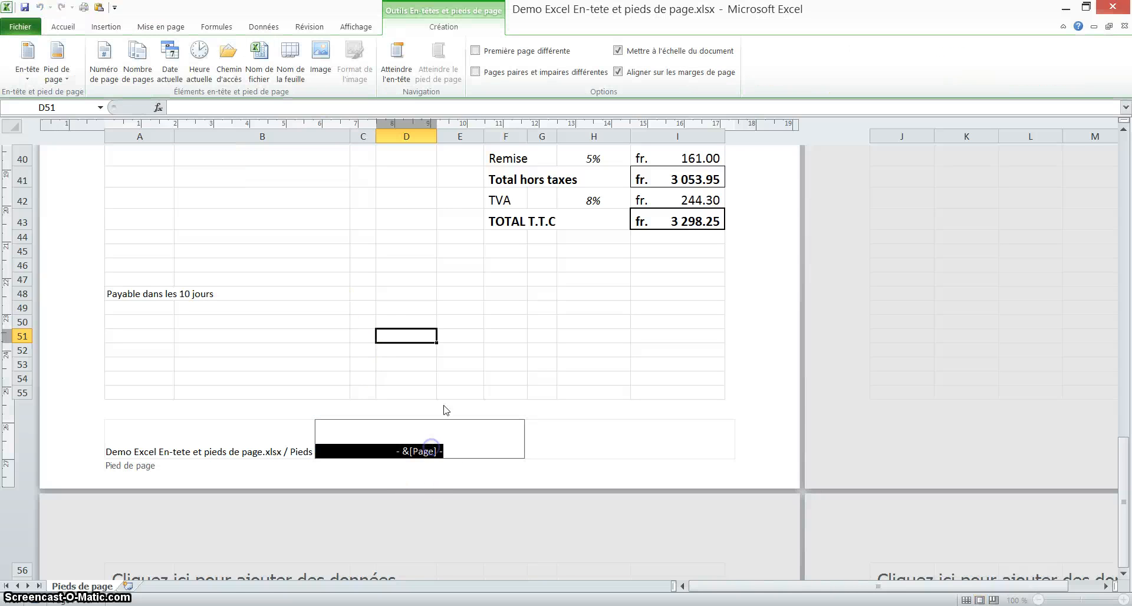
{"action": "left_click", "coordinate": [62, 26]}
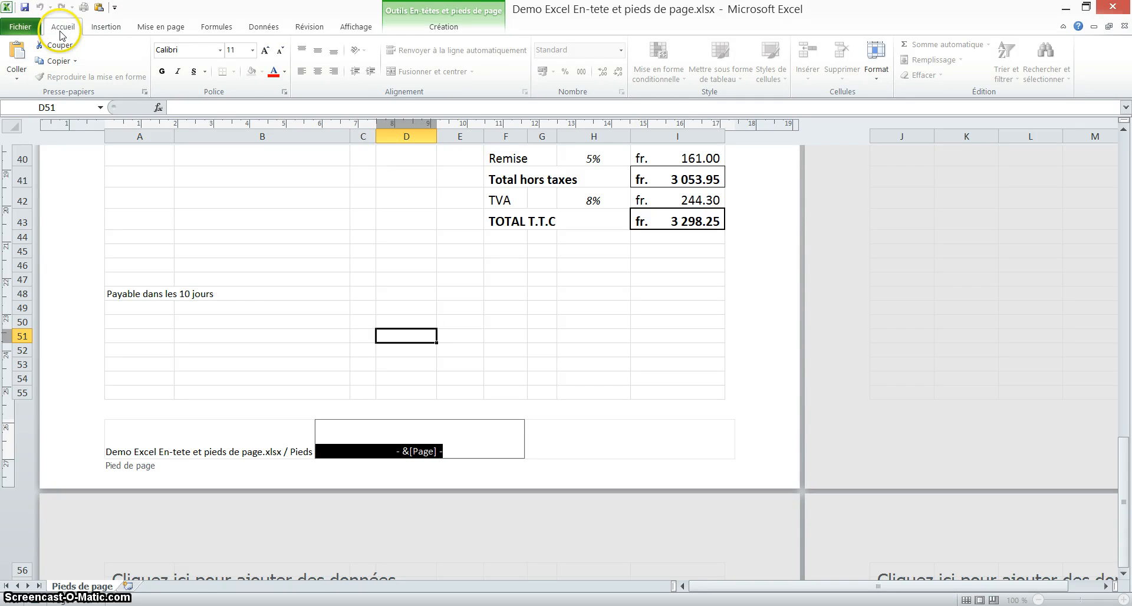
{"action": "left_click", "coordinate": [161, 71]}
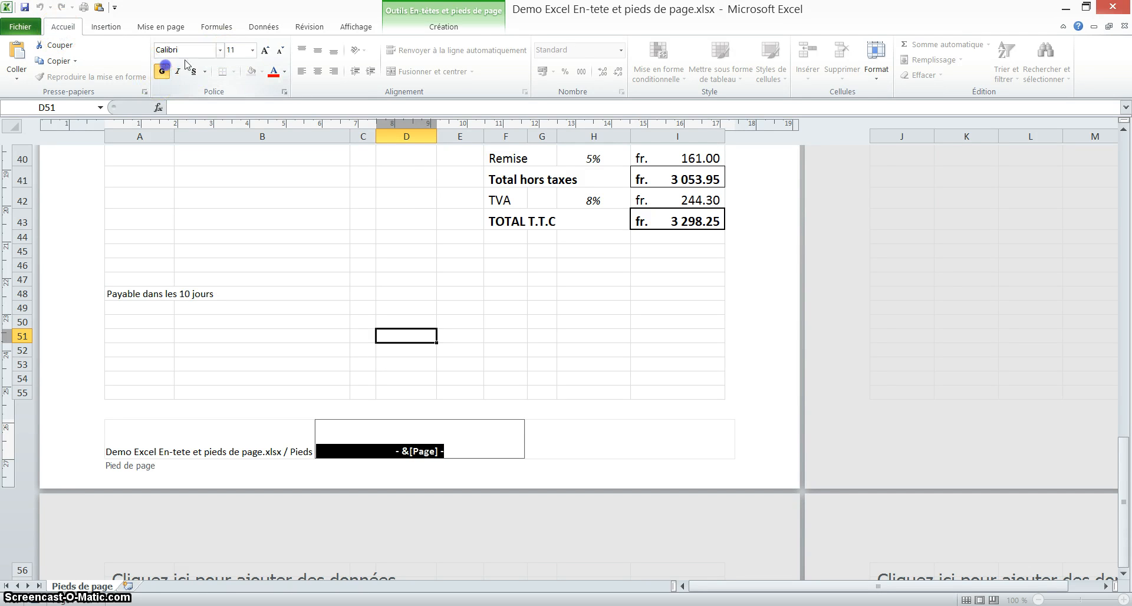
{"action": "left_click", "coordinate": [263, 51]}
{"action": "left_click", "coordinate": [263, 51]}
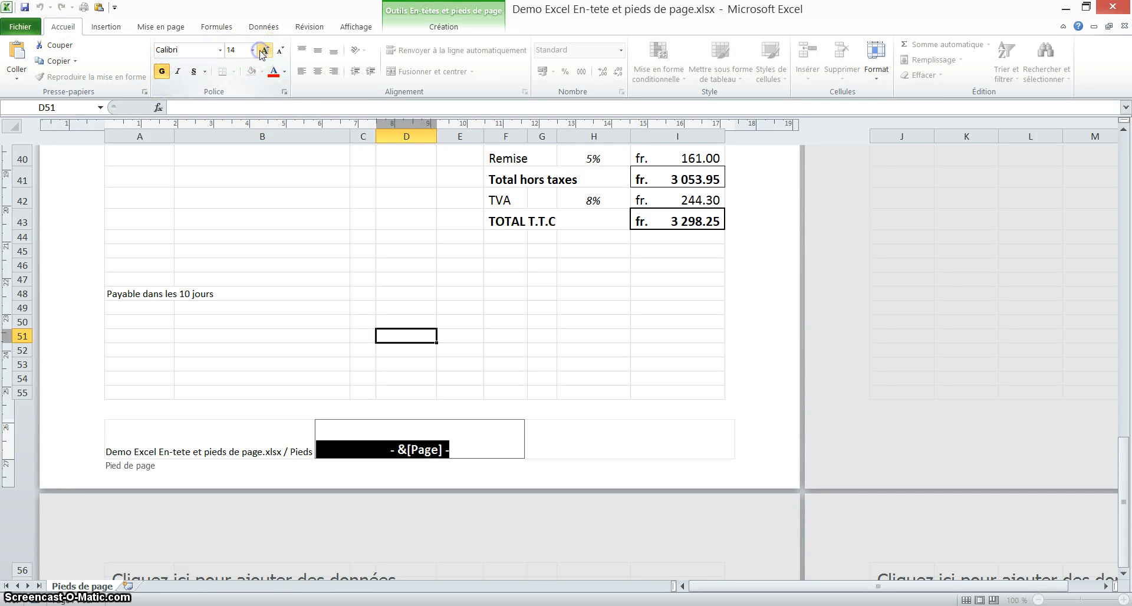
{"action": "left_click", "coordinate": [407, 211]}
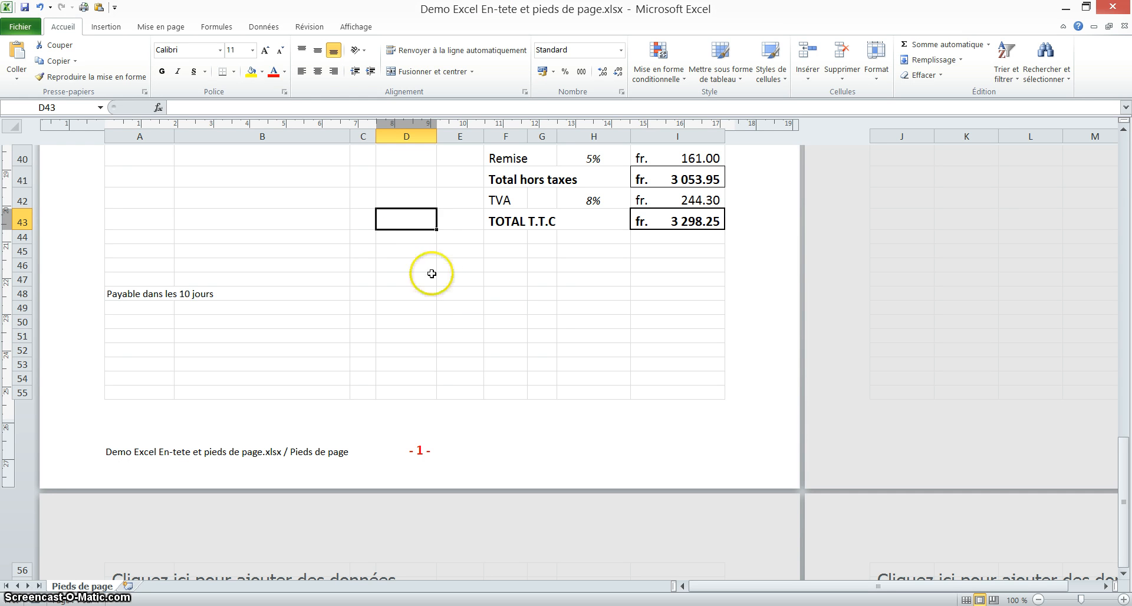
{"action": "left_click", "coordinate": [451, 293]}
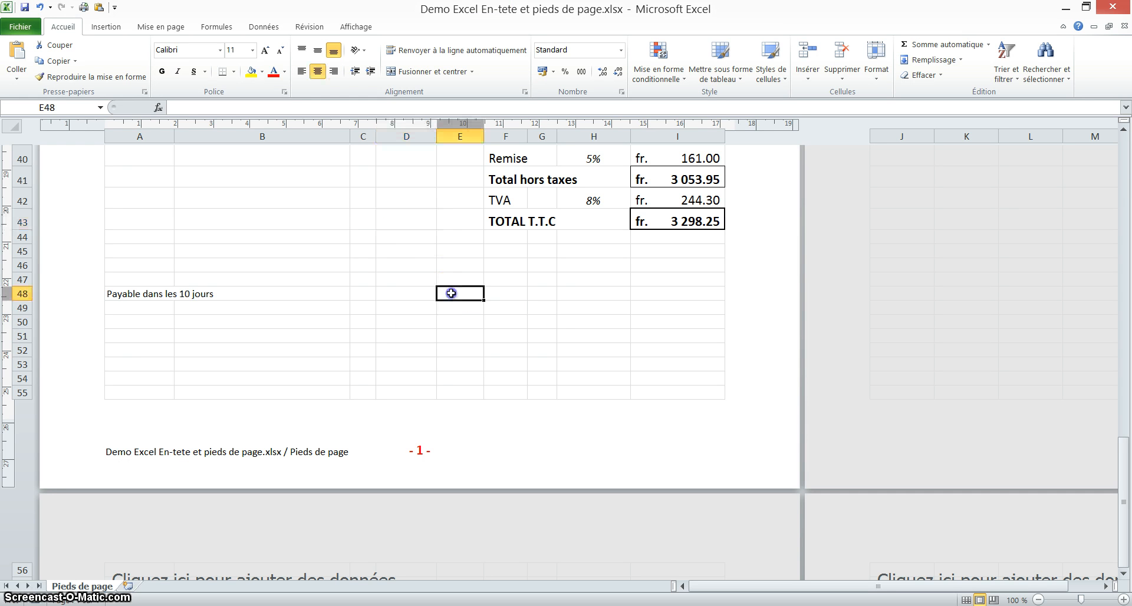
- Show the print preview of the invoice to check its header and footer
{"action": "left_click", "coordinate": [17, 28]}
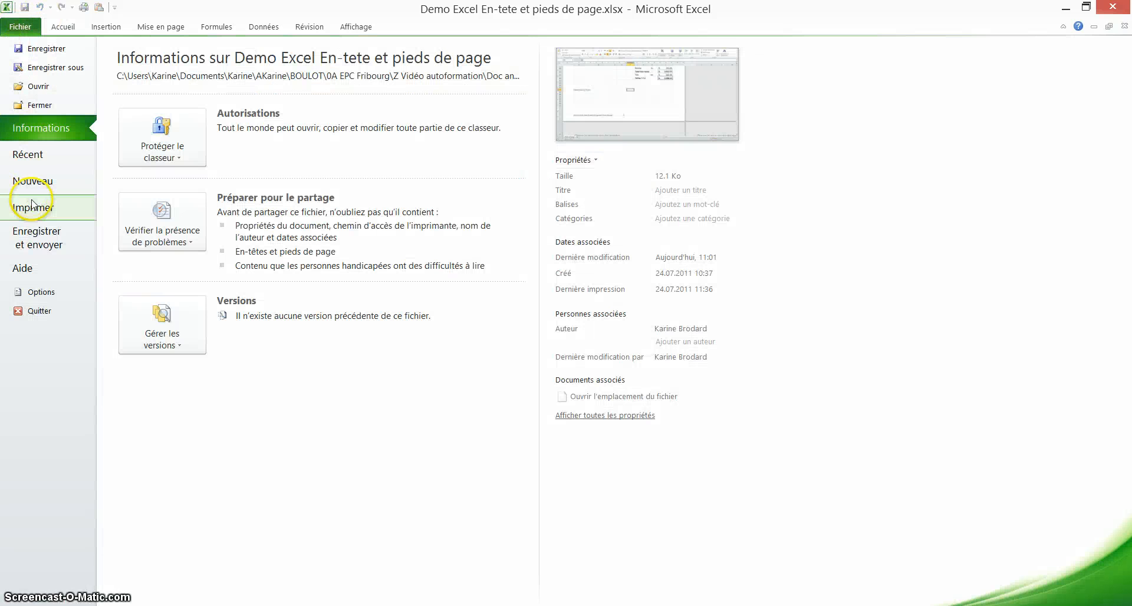
{"action": "left_click", "coordinate": [11, 28]}
{"action": "left_click", "coordinate": [42, 200]}
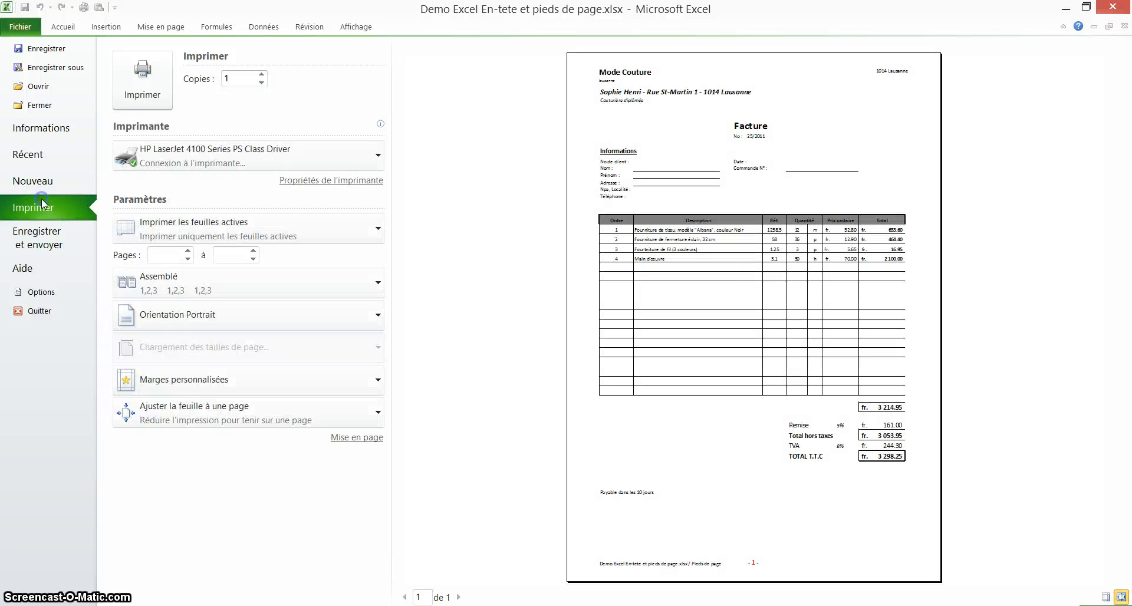